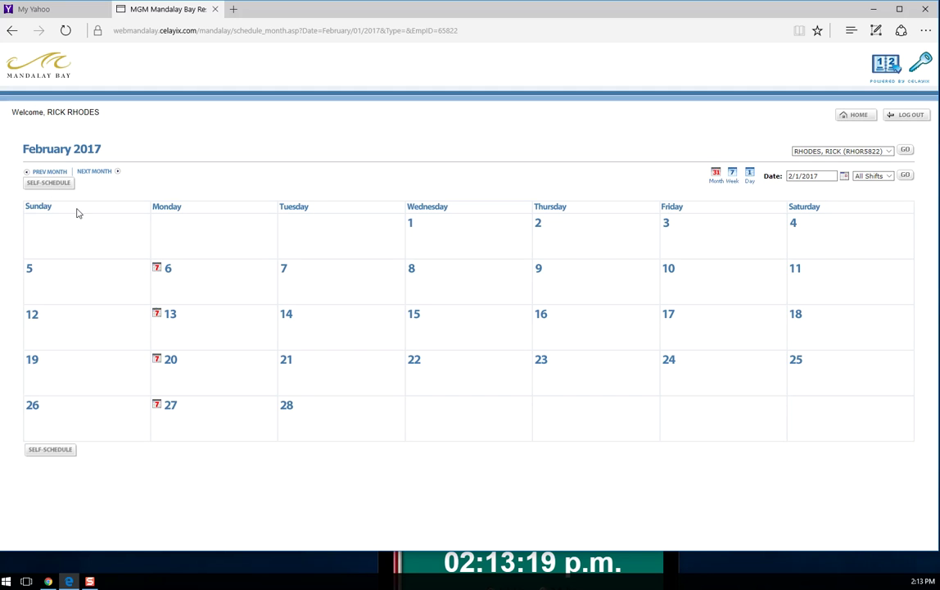
From the January 2017 schedule, open the February 2017 schedule in four new tabs and also in the original tab
click(49, 174)
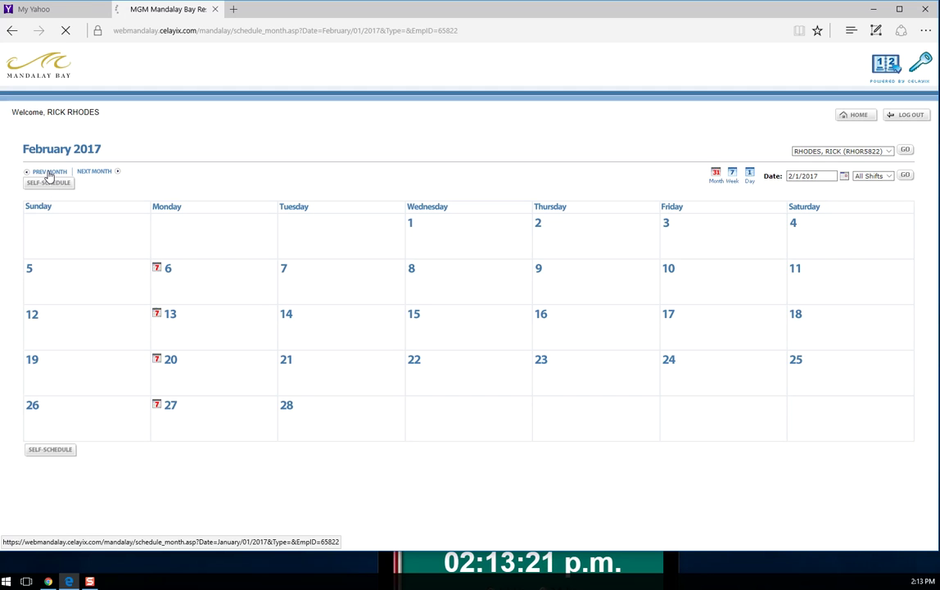
right_click(97, 174)
click(110, 124)
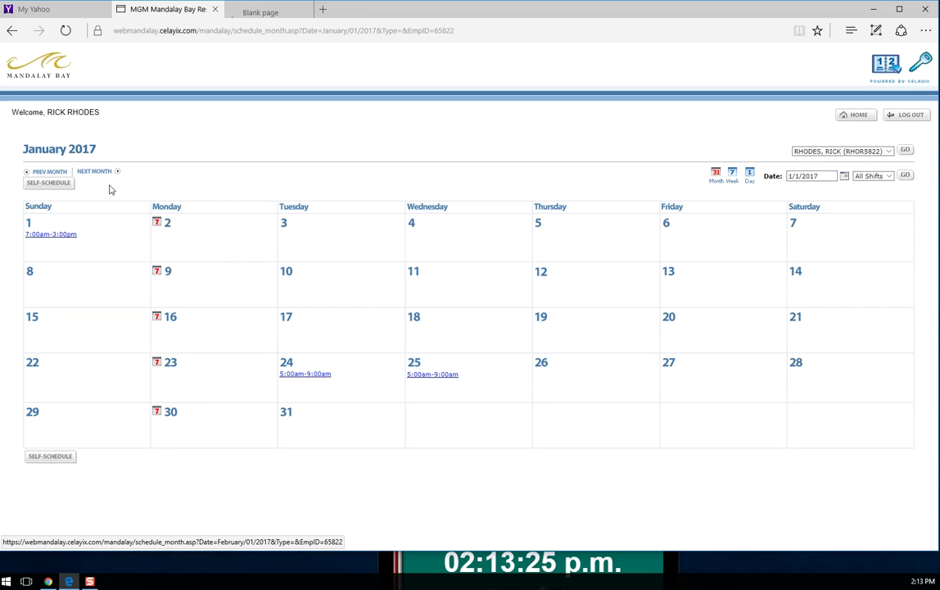
right_click(95, 175)
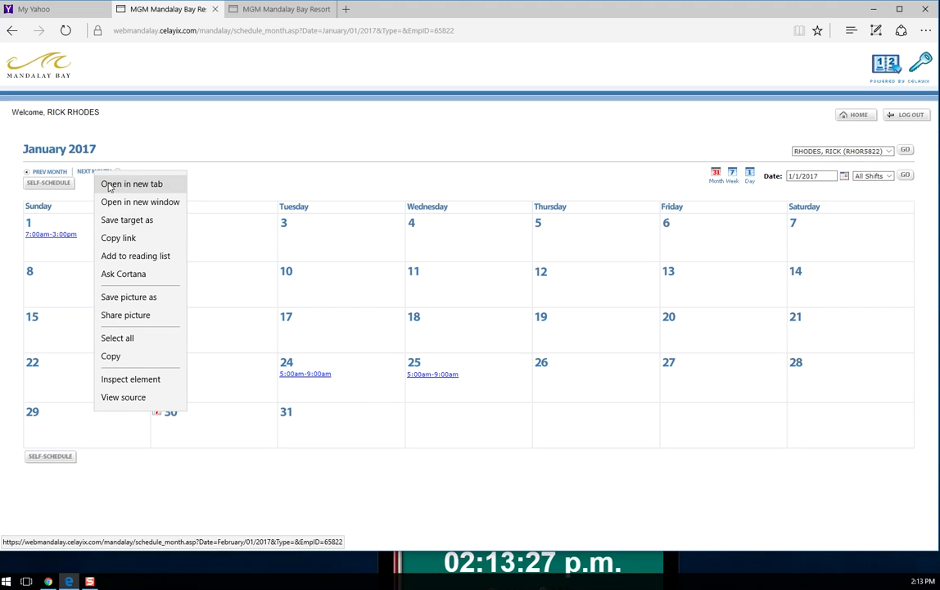
key(Escape)
right_click(96, 173)
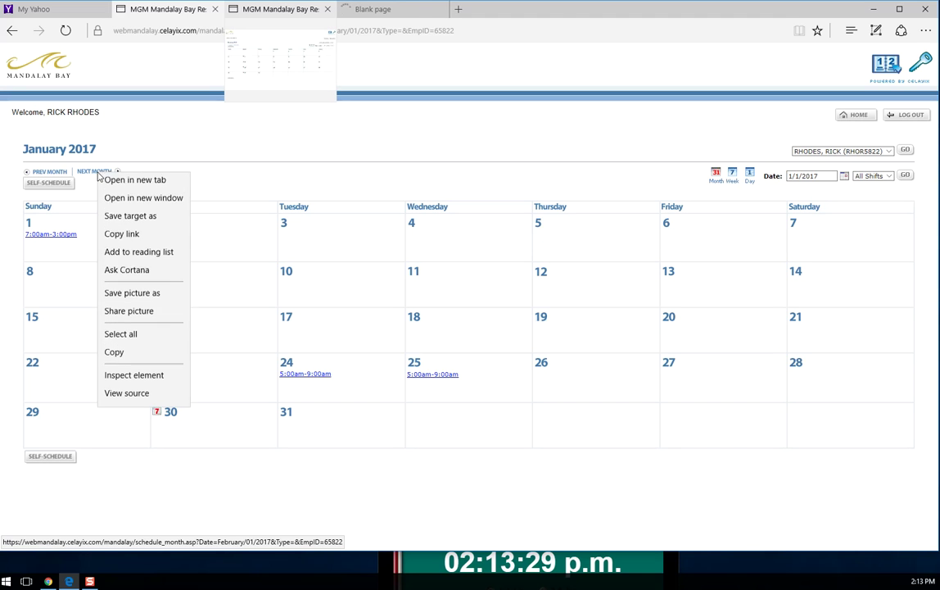
click(128, 187)
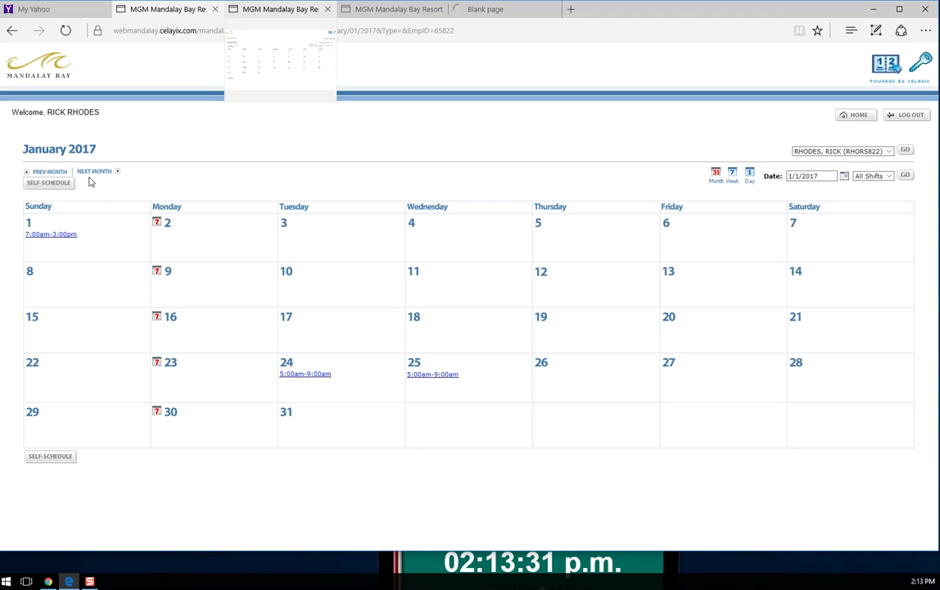
right_click(94, 175)
click(115, 186)
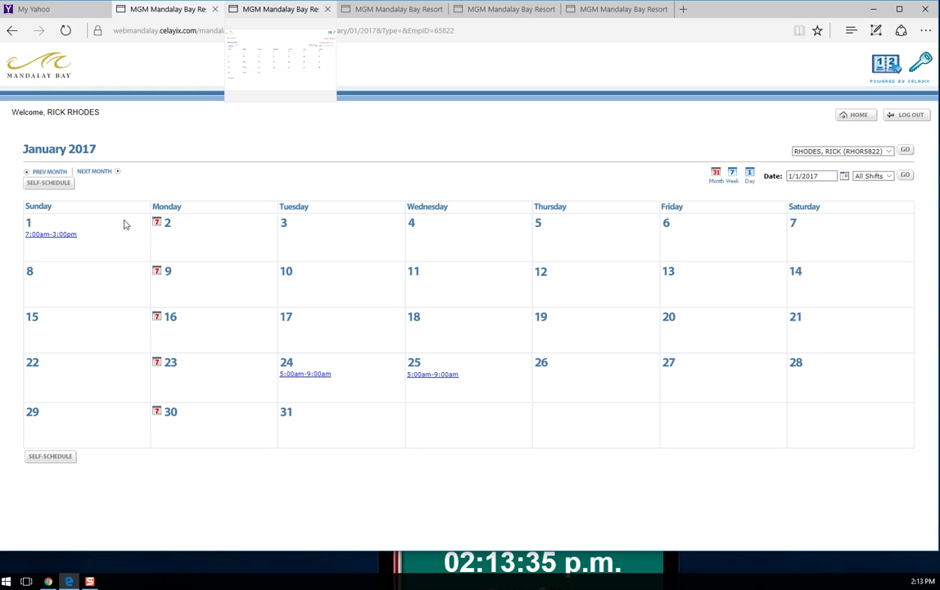
click(93, 175)
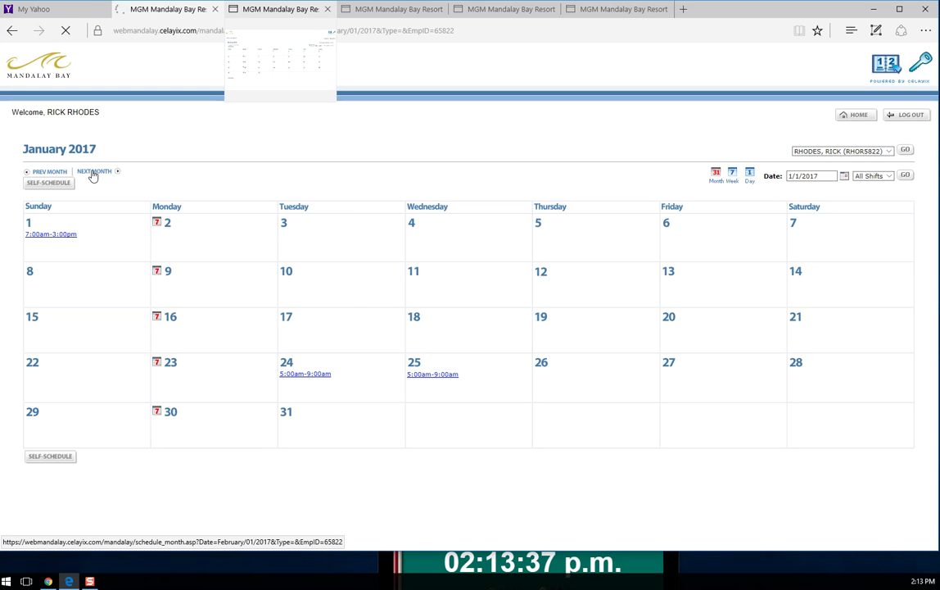
Open the self-scheduling page for February 2017 in each of the four new tabs
click(293, 8)
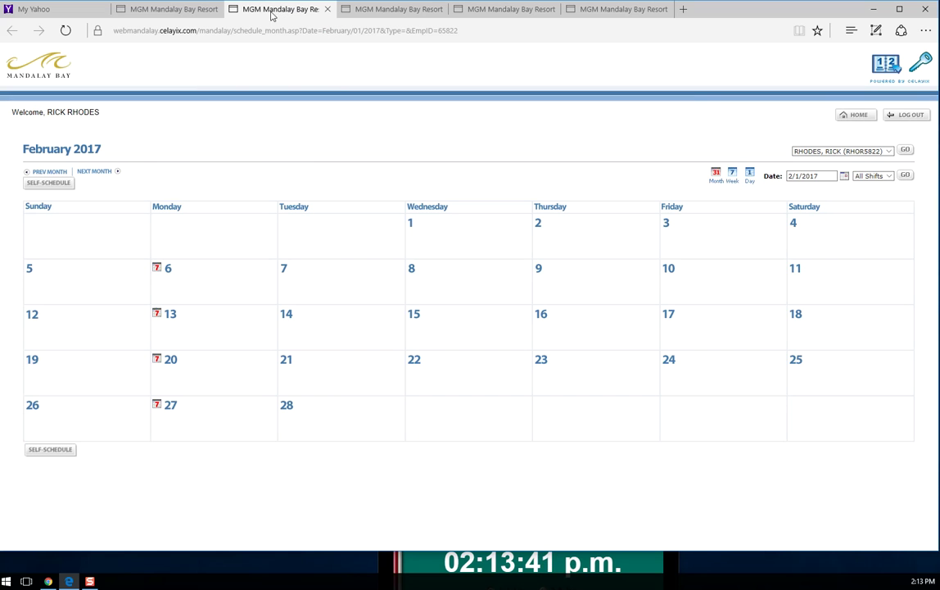
click(49, 182)
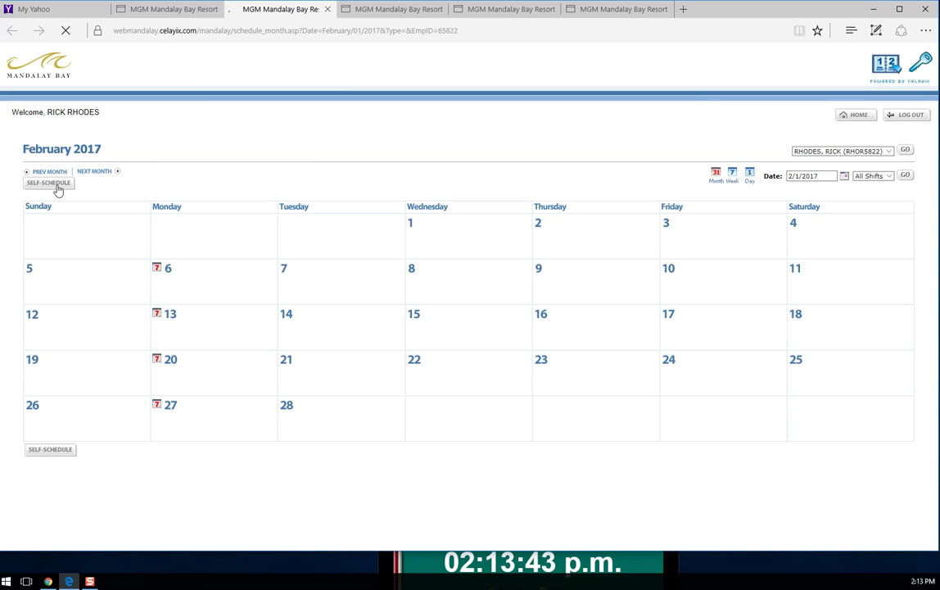
click(391, 9)
click(49, 182)
click(499, 10)
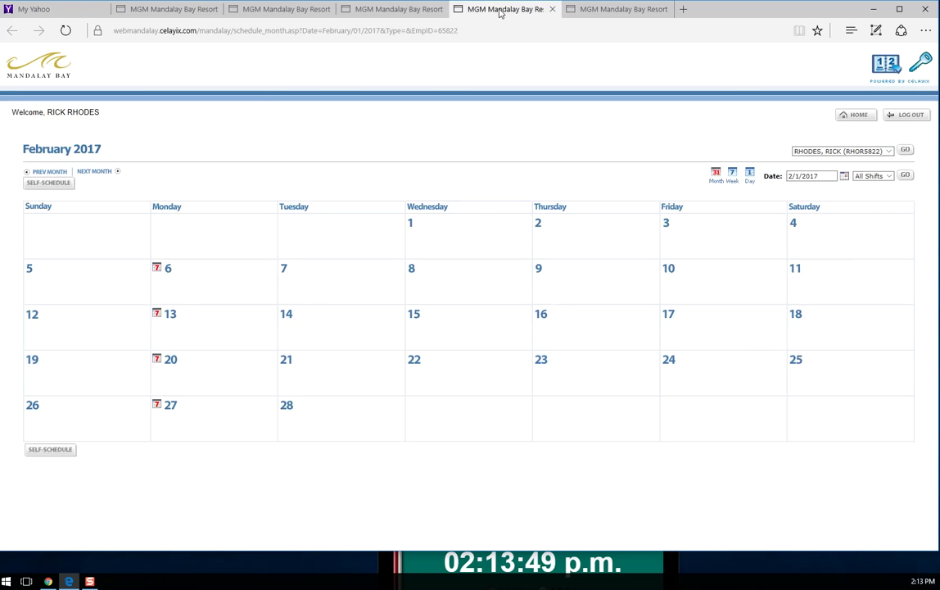
click(47, 182)
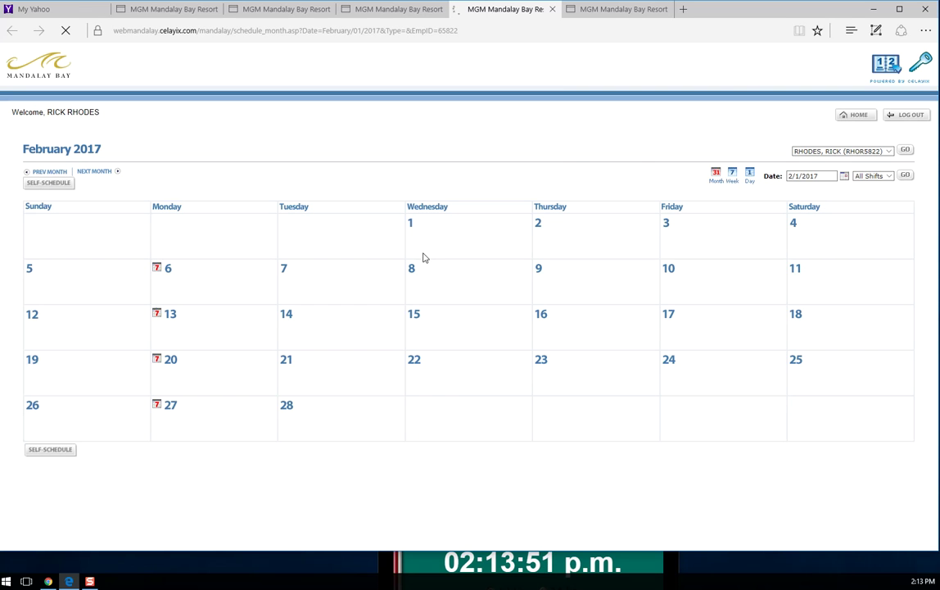
click(610, 10)
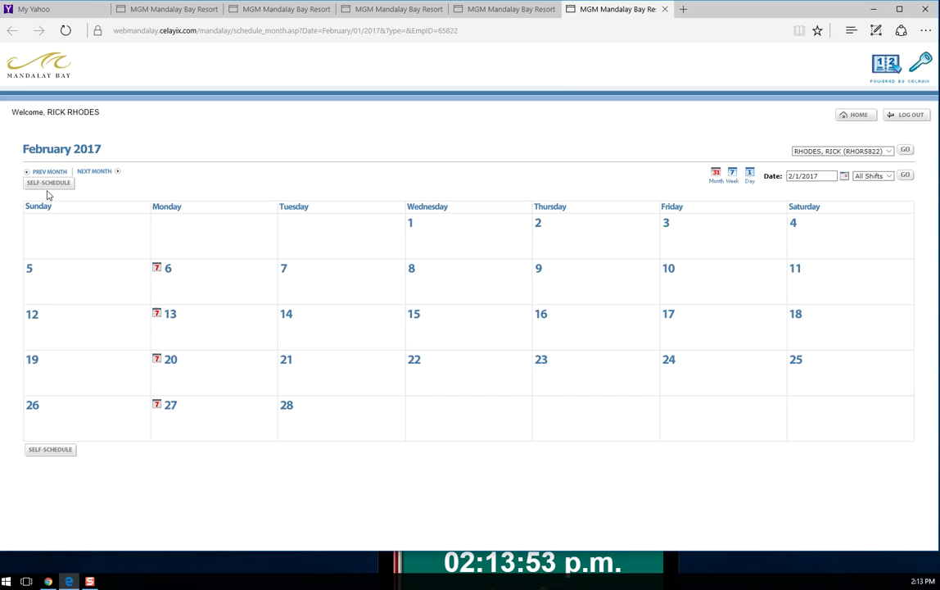
click(49, 182)
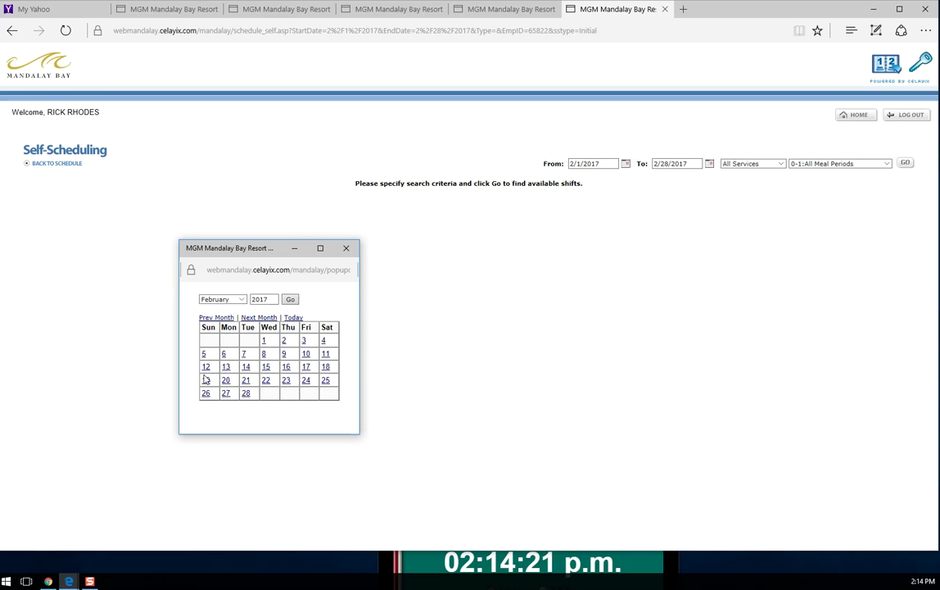
In the last tab, set the shift search's end date to 2/13/2017, service to Server and meal period to 4-4: Reception & Dinner
click(225, 367)
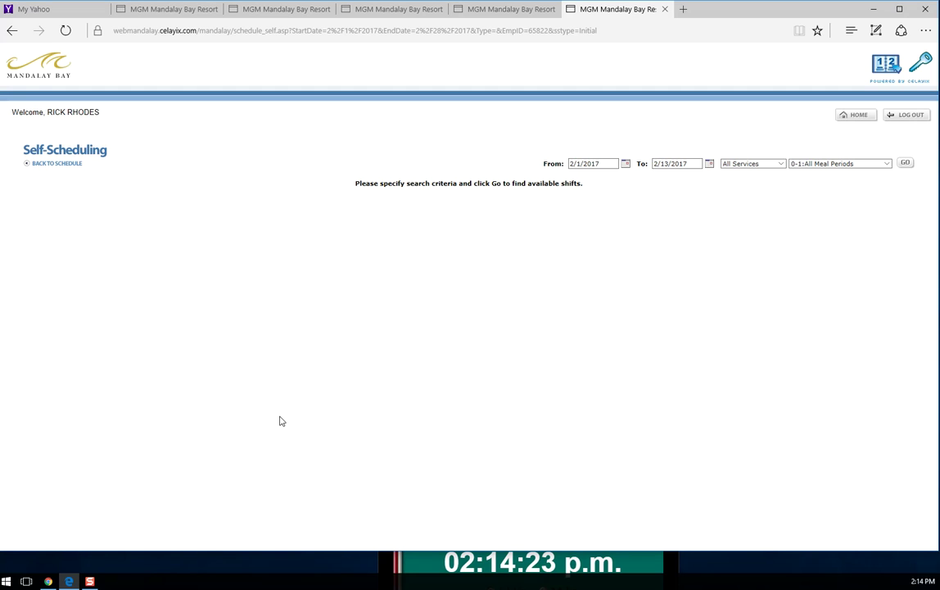
click(757, 163)
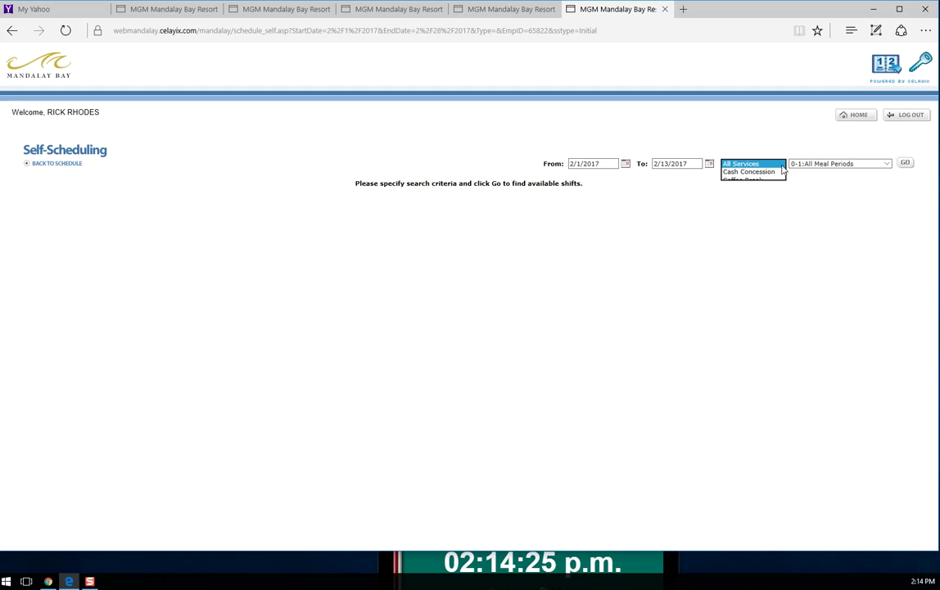
click(751, 189)
click(887, 164)
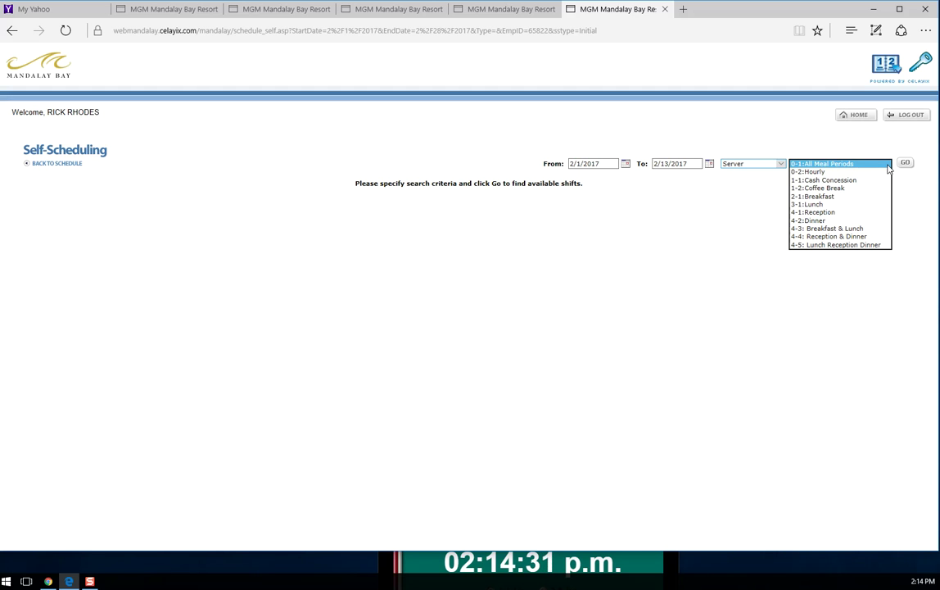
click(852, 239)
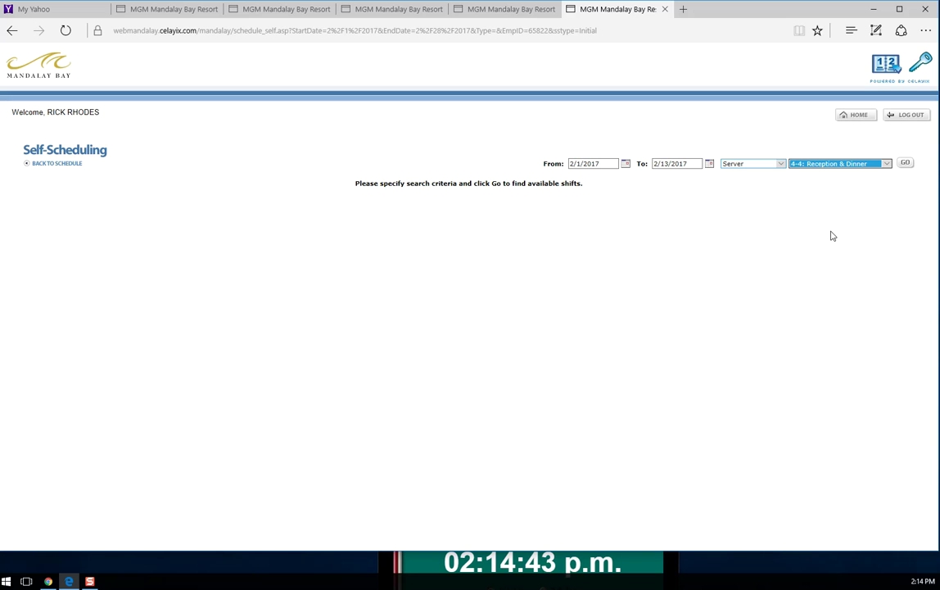
click(887, 164)
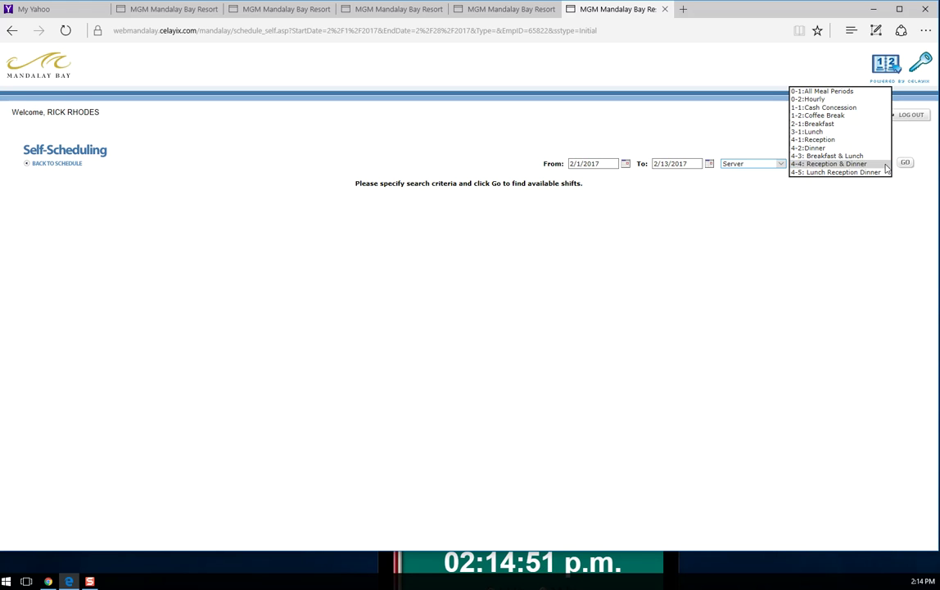
click(884, 164)
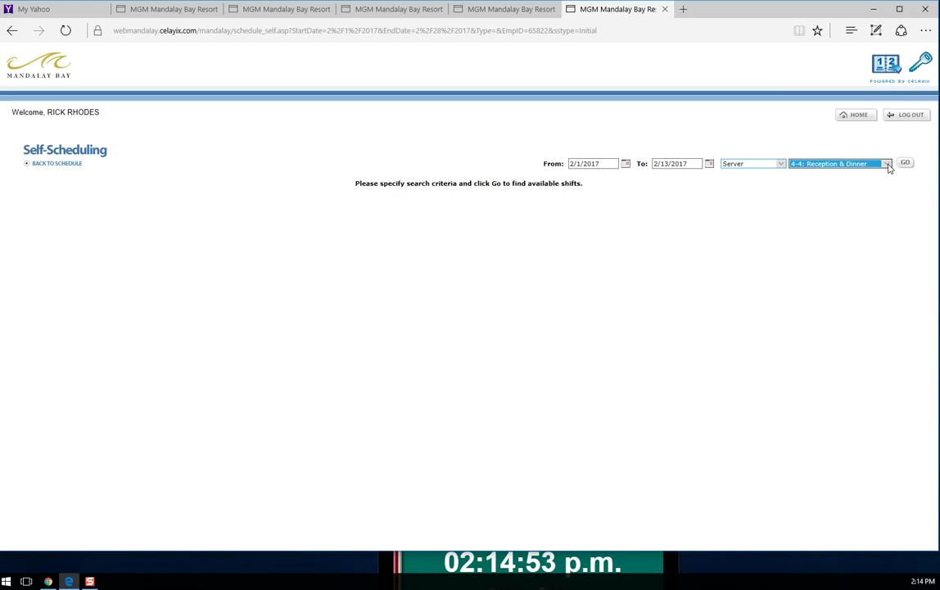
In the fourth schedule tab, set the service to Server, meal period to 4-4: Reception & Dinner and end date to 2/13/2017
click(505, 10)
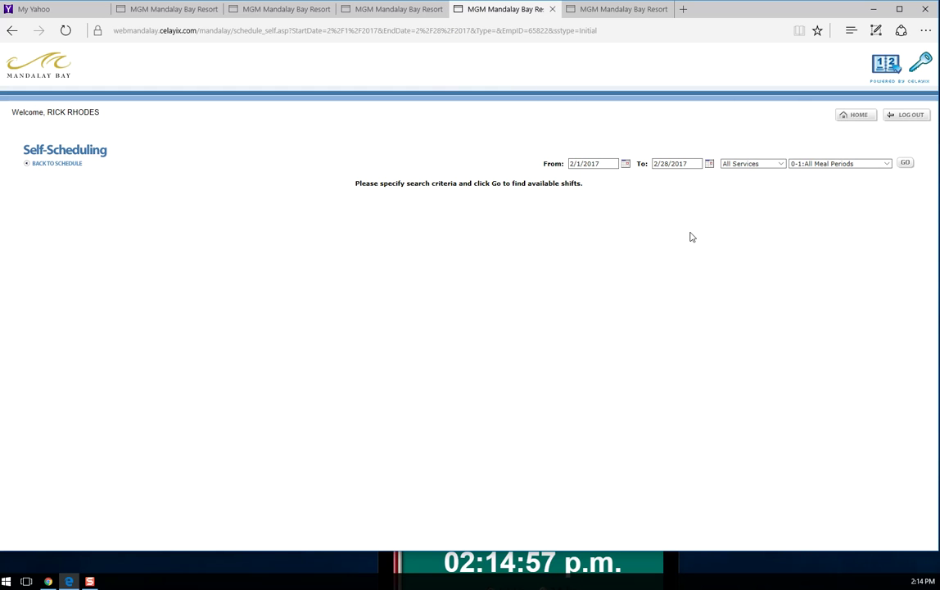
click(781, 164)
click(759, 190)
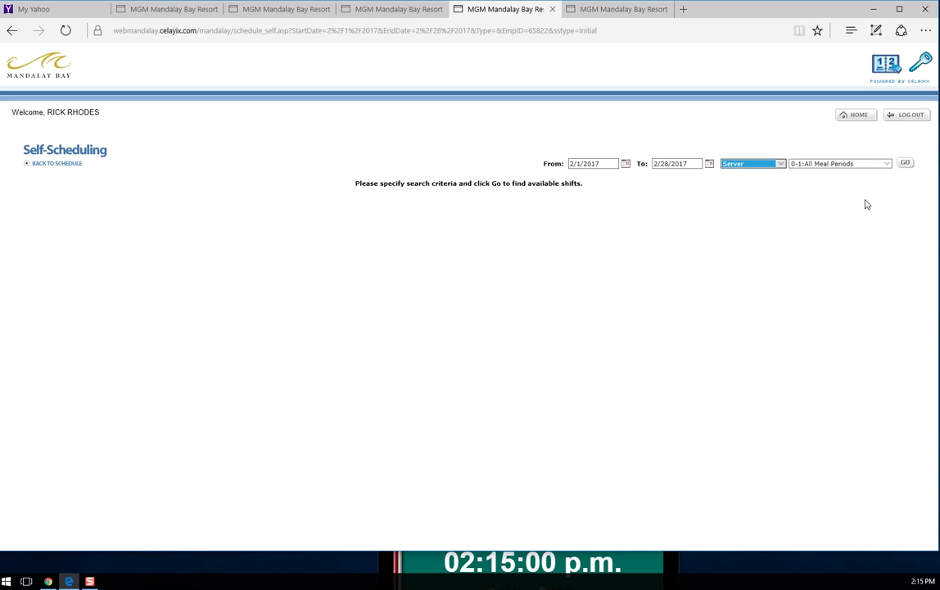
click(886, 163)
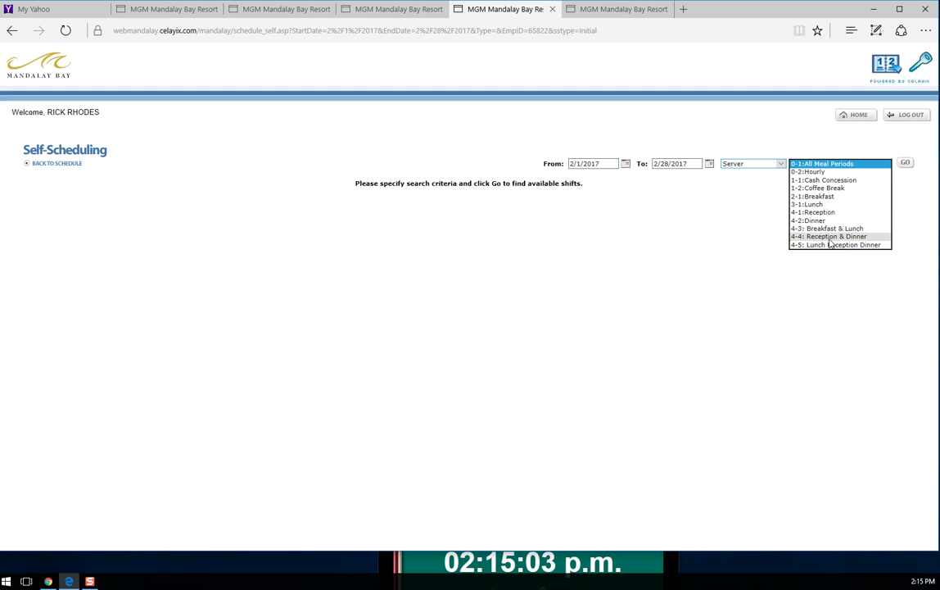
click(829, 237)
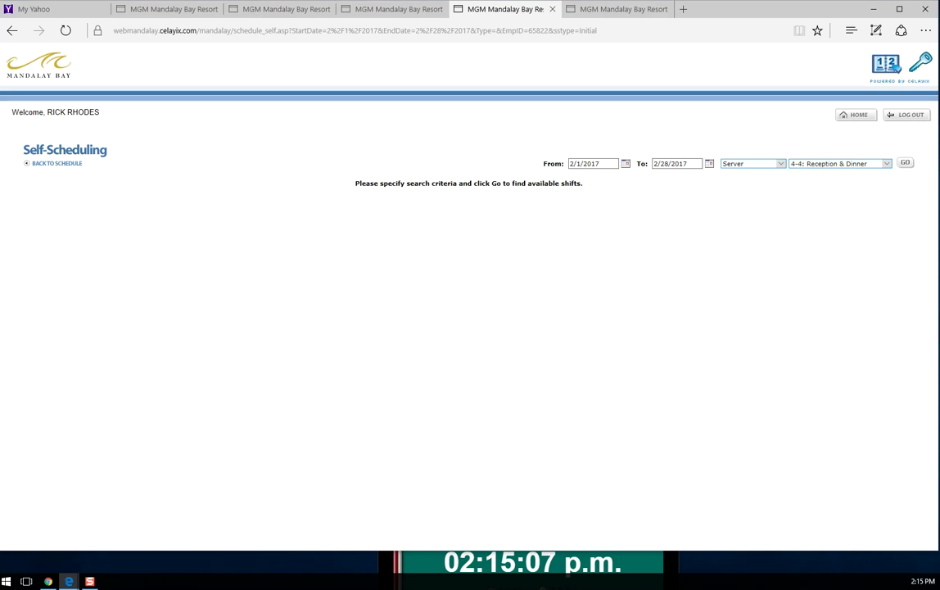
drag(380, 340, 365, 246)
click(311, 364)
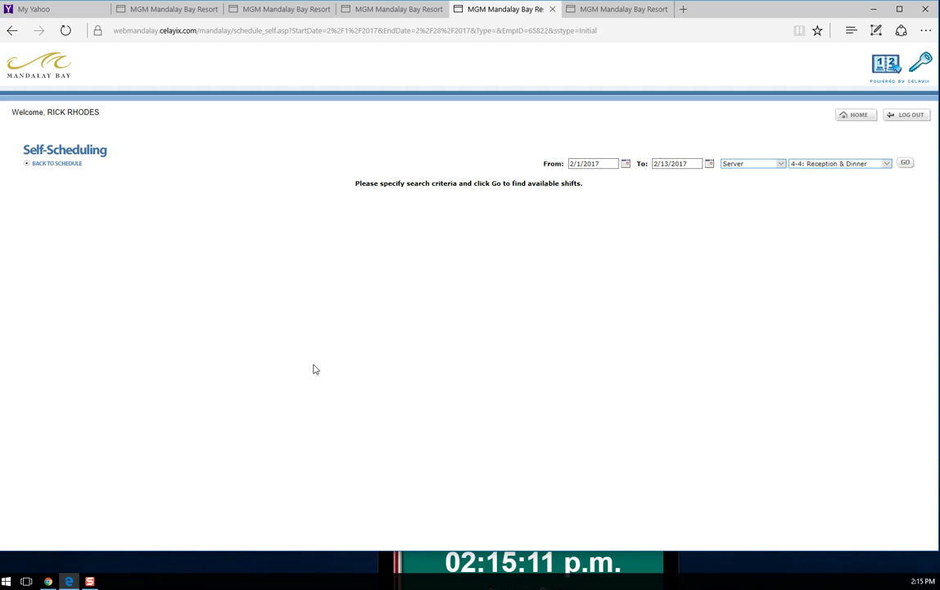
In the third schedule tab, set the end date to 2/13/2017, service to Server and meal period to 4-4: Reception & Dinner
click(397, 10)
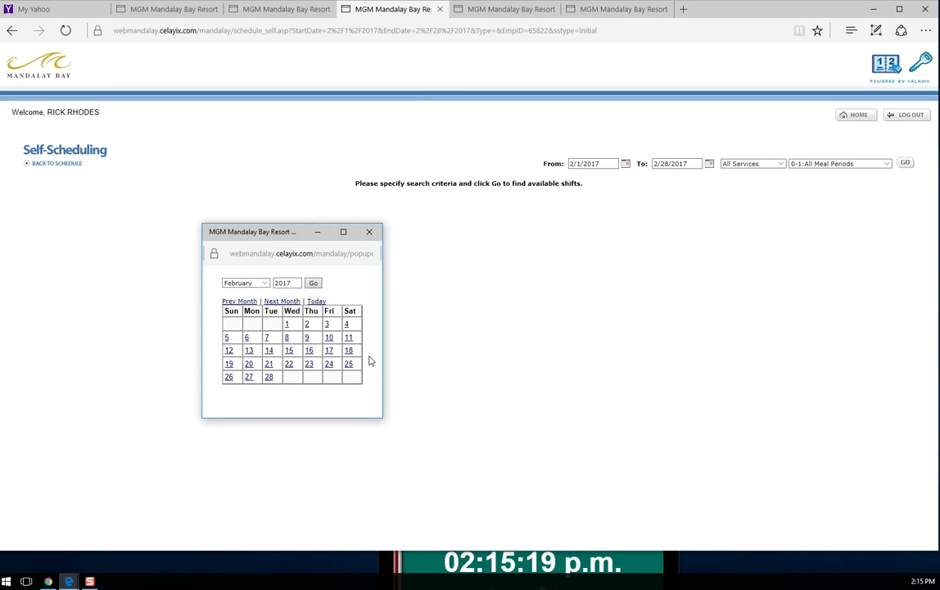
click(249, 350)
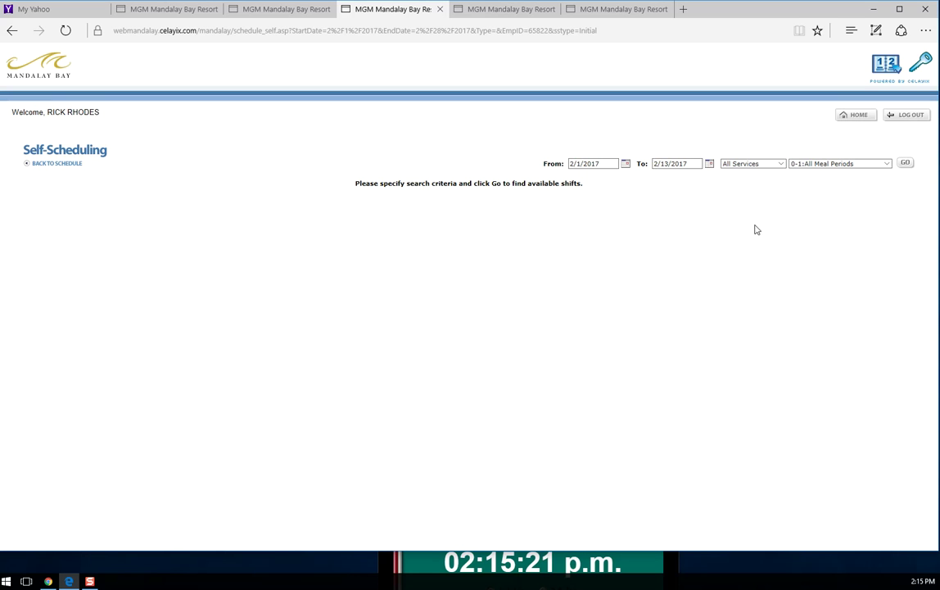
click(781, 164)
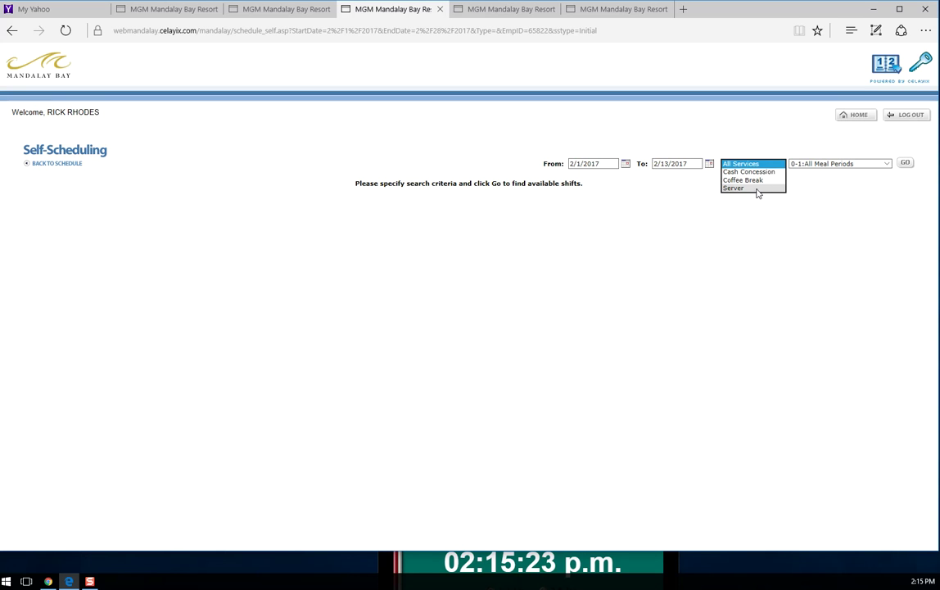
click(758, 189)
click(886, 163)
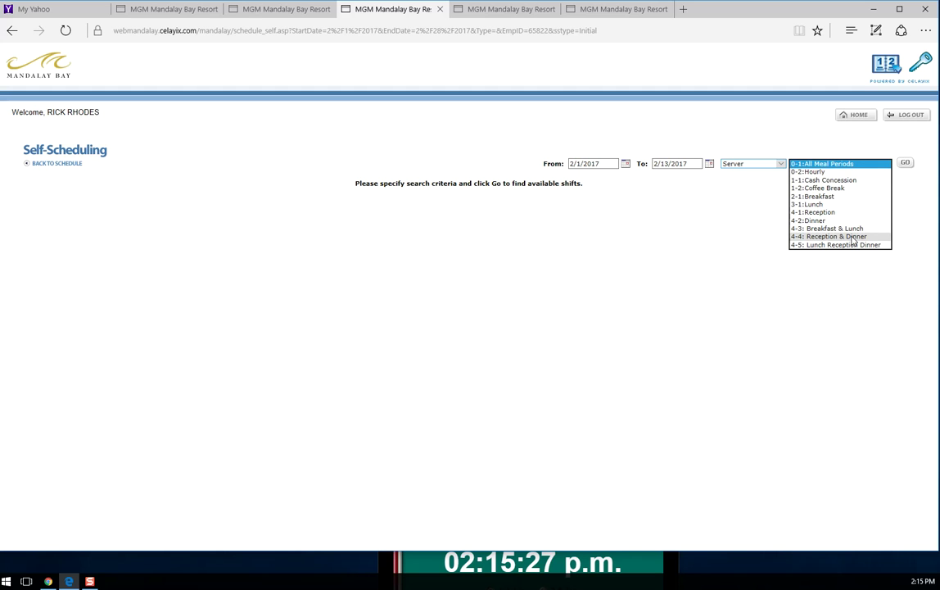
click(850, 236)
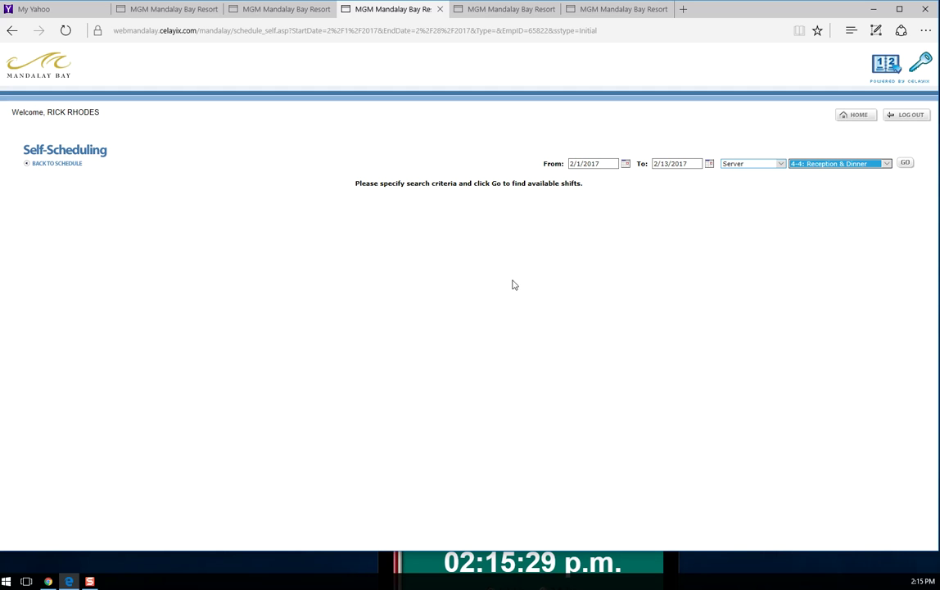
click(520, 308)
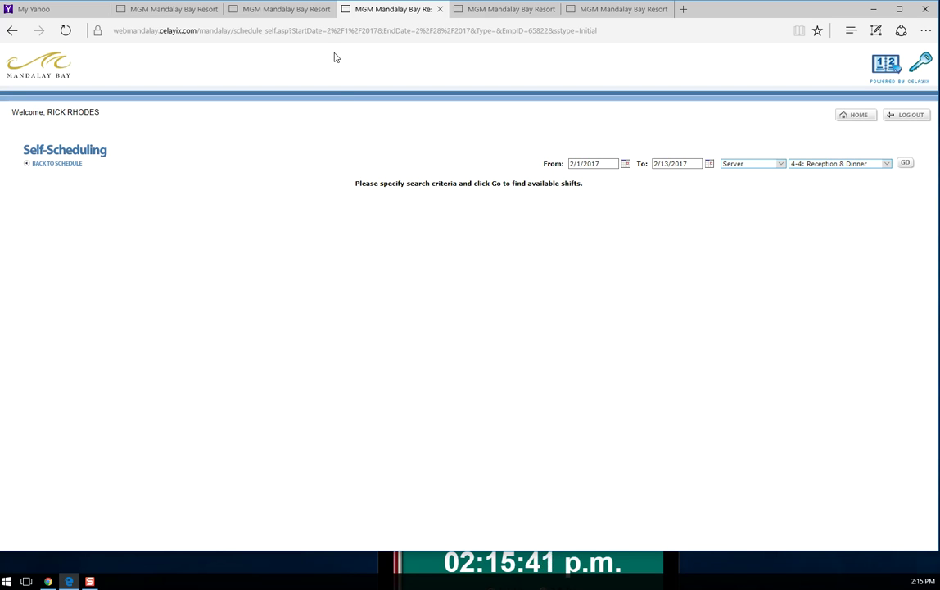
In the second schedule tab, submit a shift search for service Server and meal period 4-4: Reception & Dinner
click(284, 10)
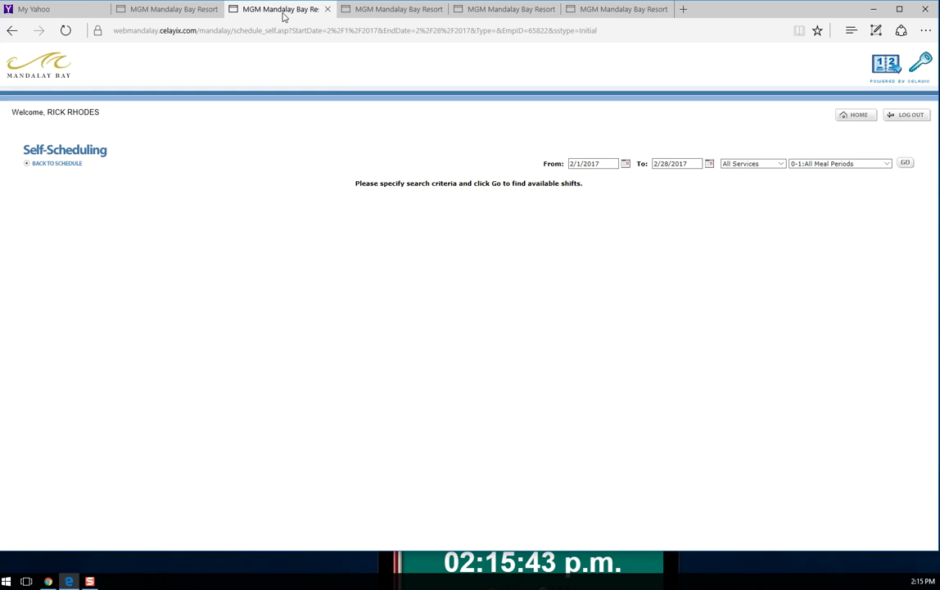
click(781, 164)
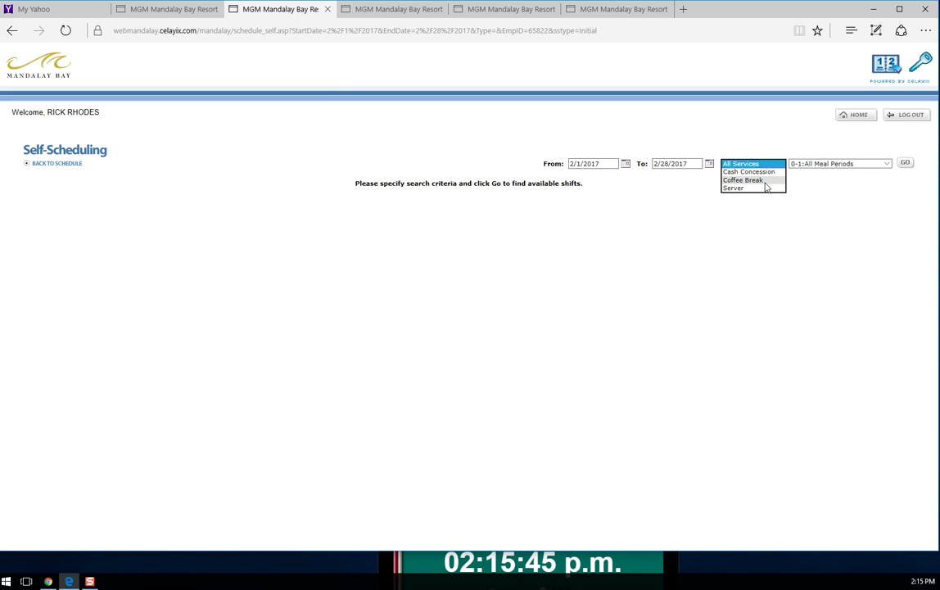
click(737, 189)
click(885, 164)
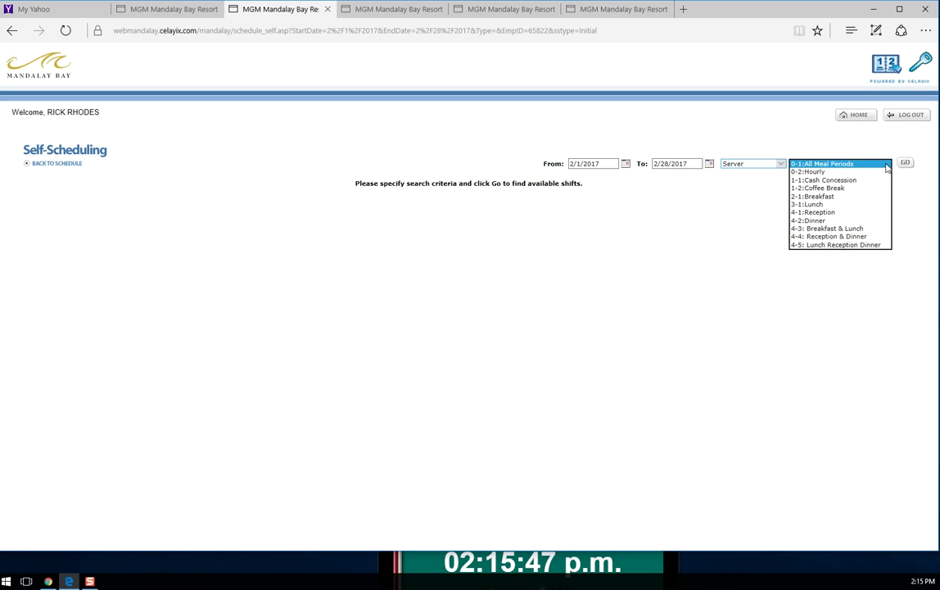
click(829, 238)
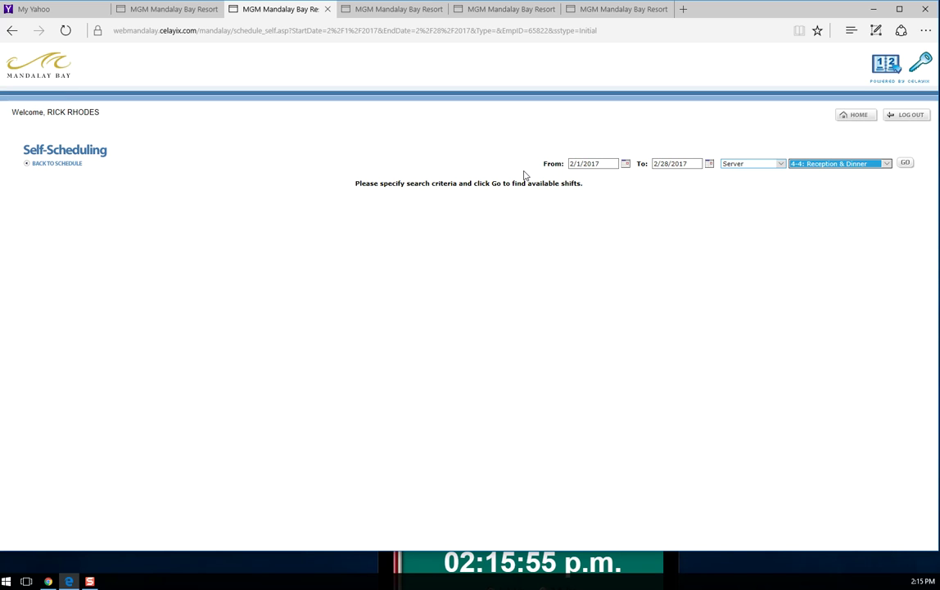
click(906, 164)
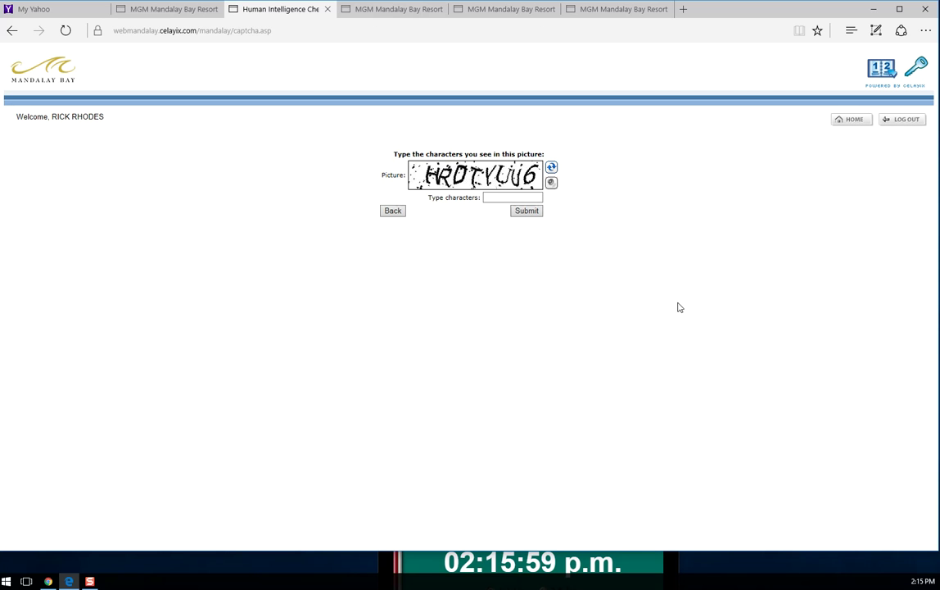
Submit the prepared Server, 4-4: Reception & Dinner shift searches in the third and fourth schedule tabs
click(385, 9)
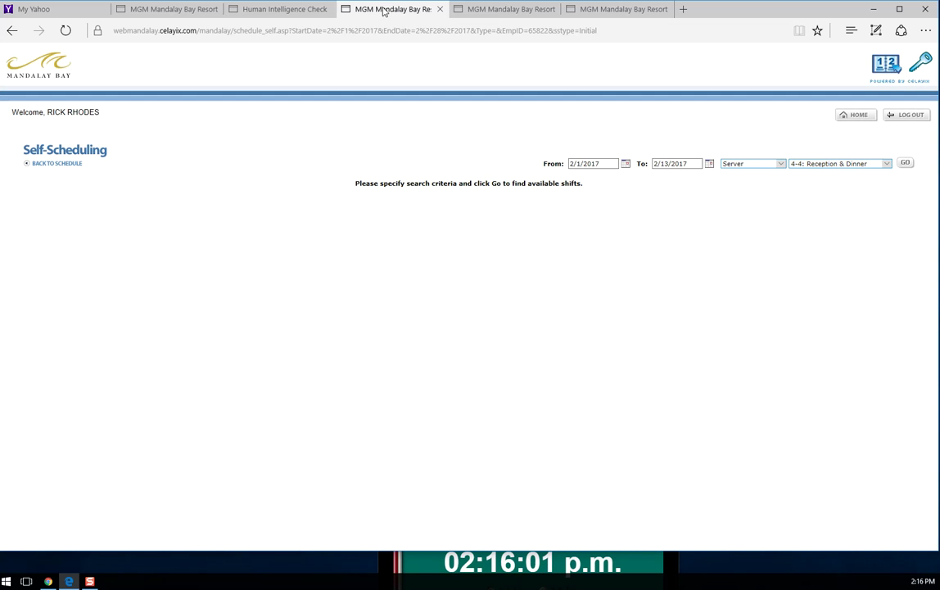
click(904, 163)
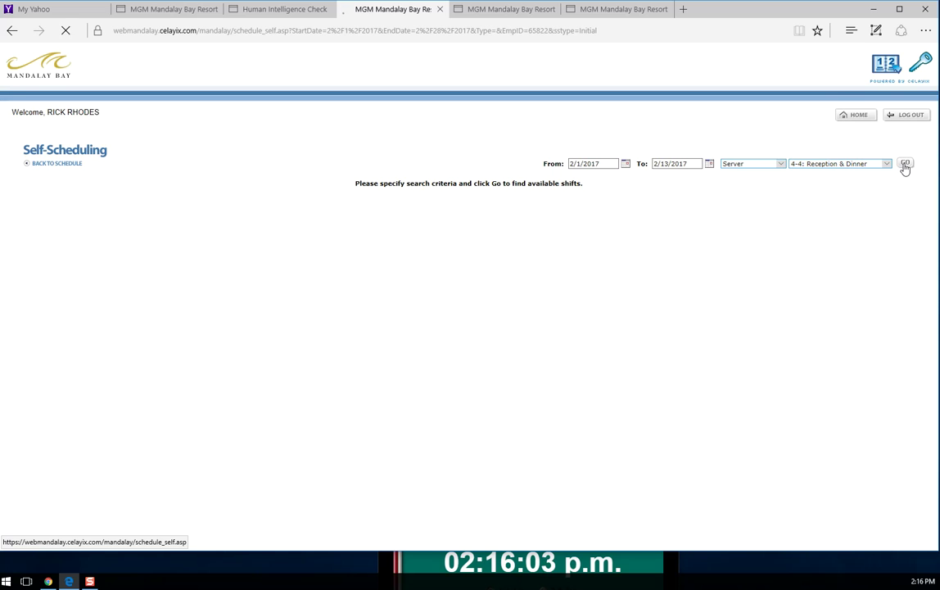
click(497, 12)
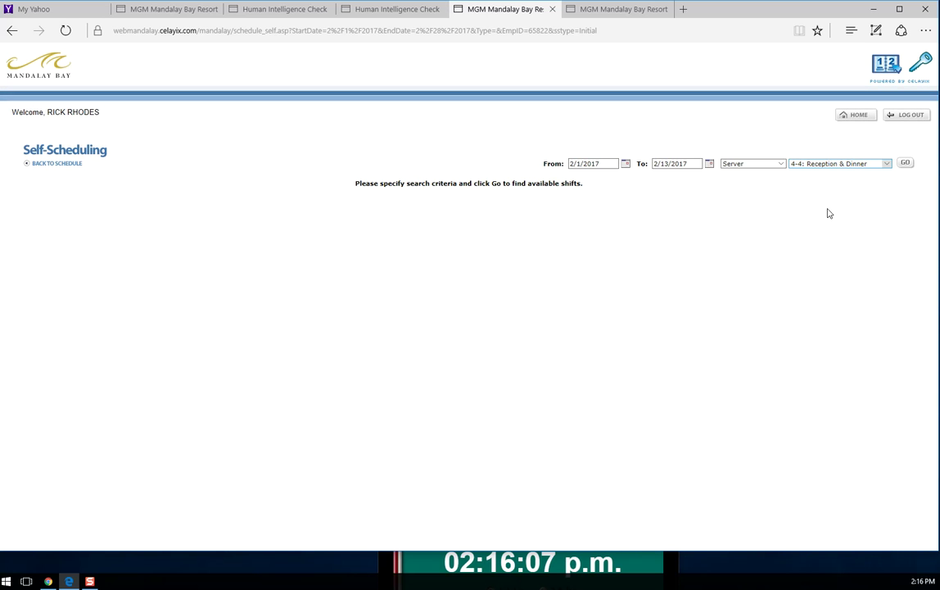
click(906, 163)
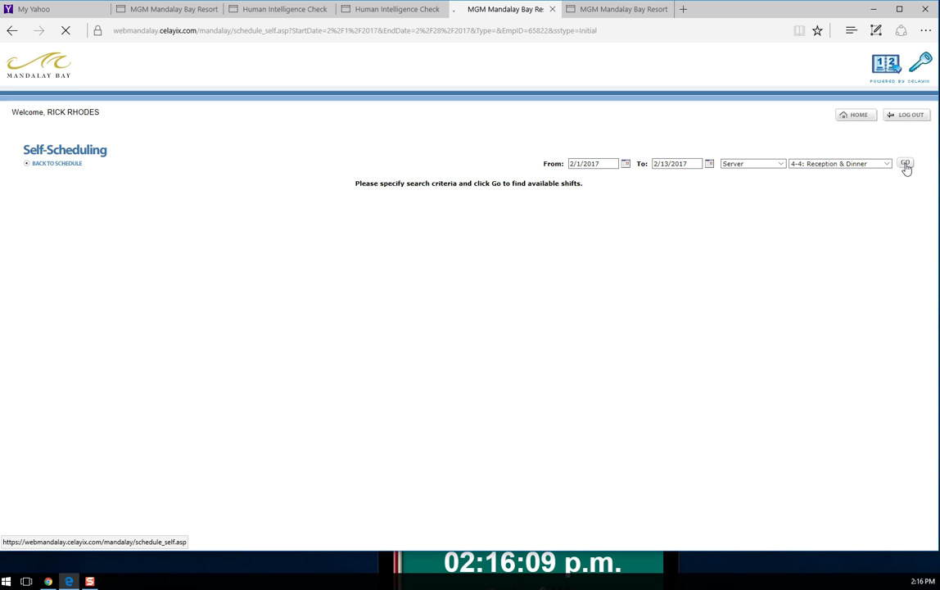
In the last schedule tab, set the search range to 2/13/2017 through 2/28/2017 and the meal period to 0-1: All Meal Periods
click(610, 13)
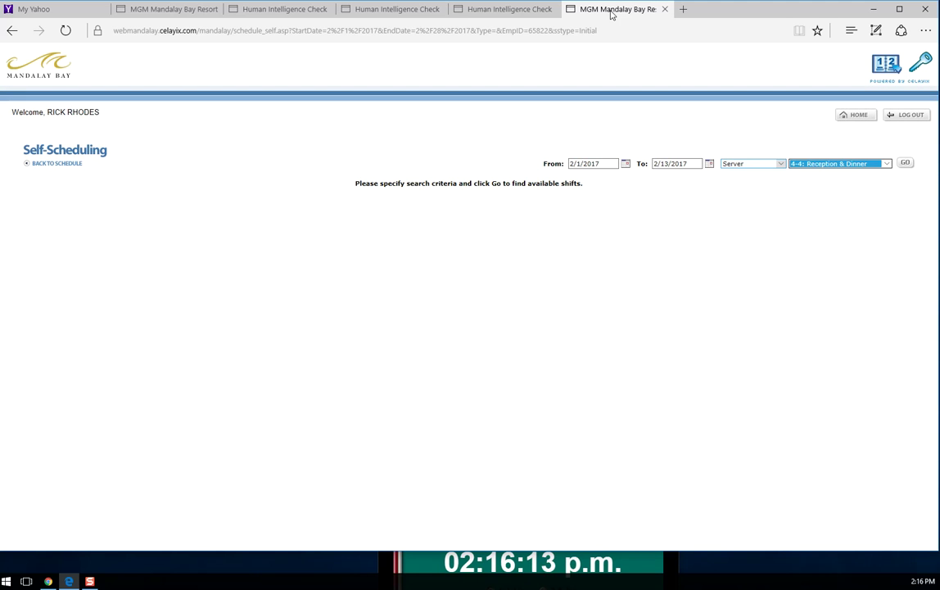
click(625, 165)
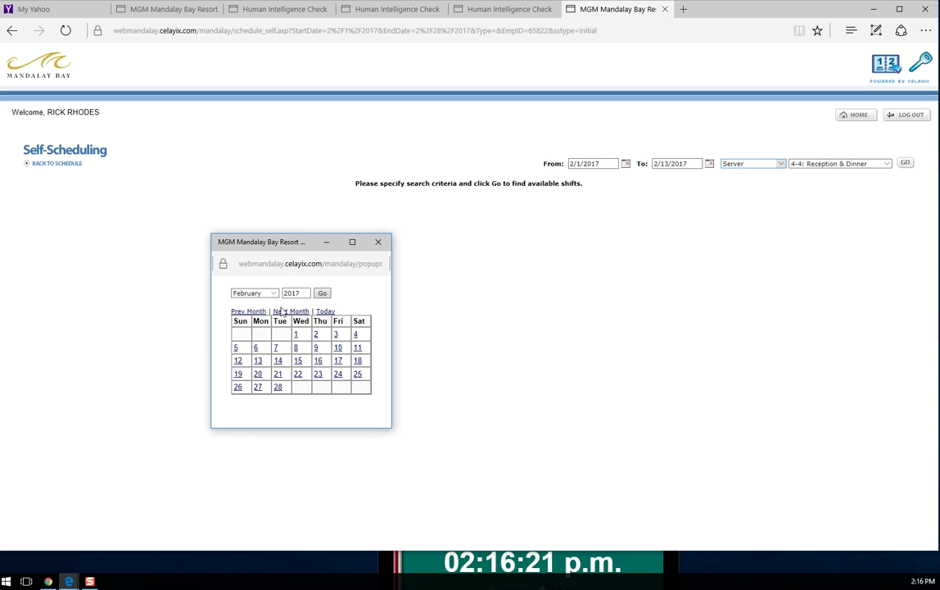
click(258, 360)
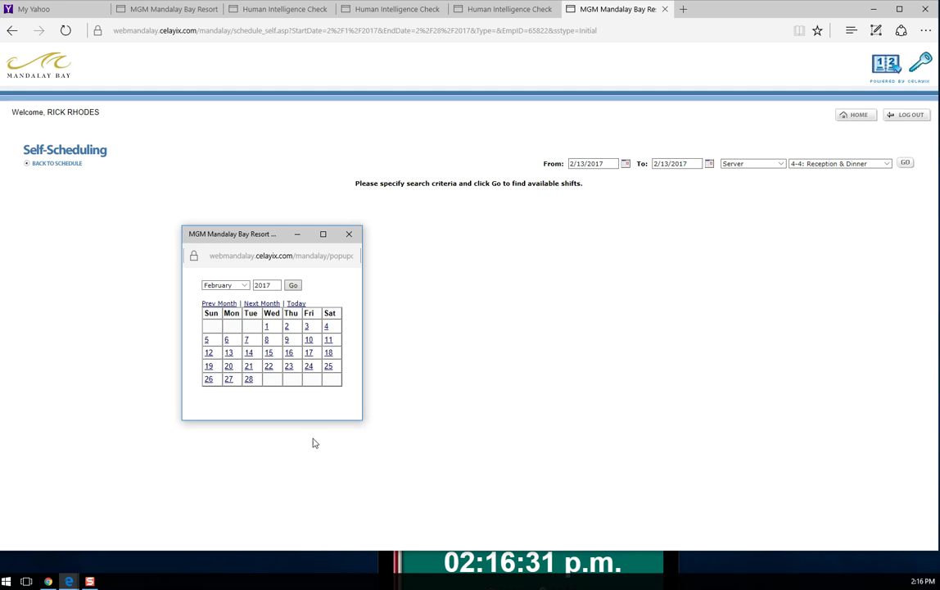
click(249, 379)
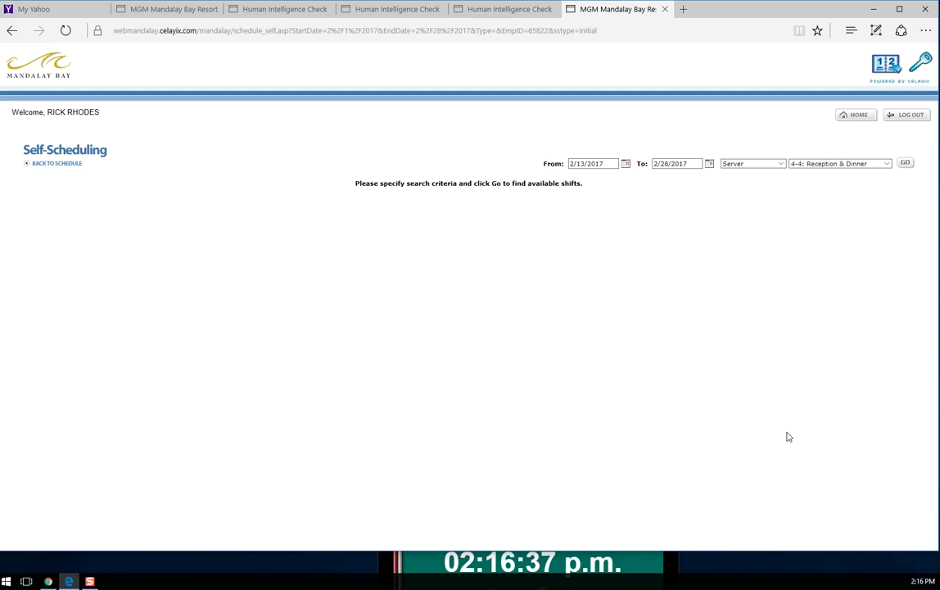
click(887, 165)
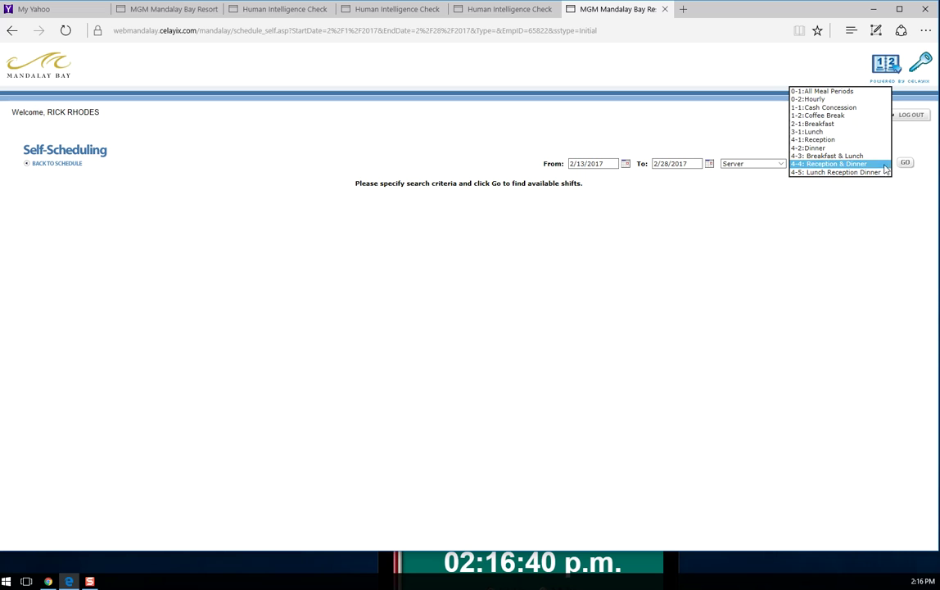
click(822, 92)
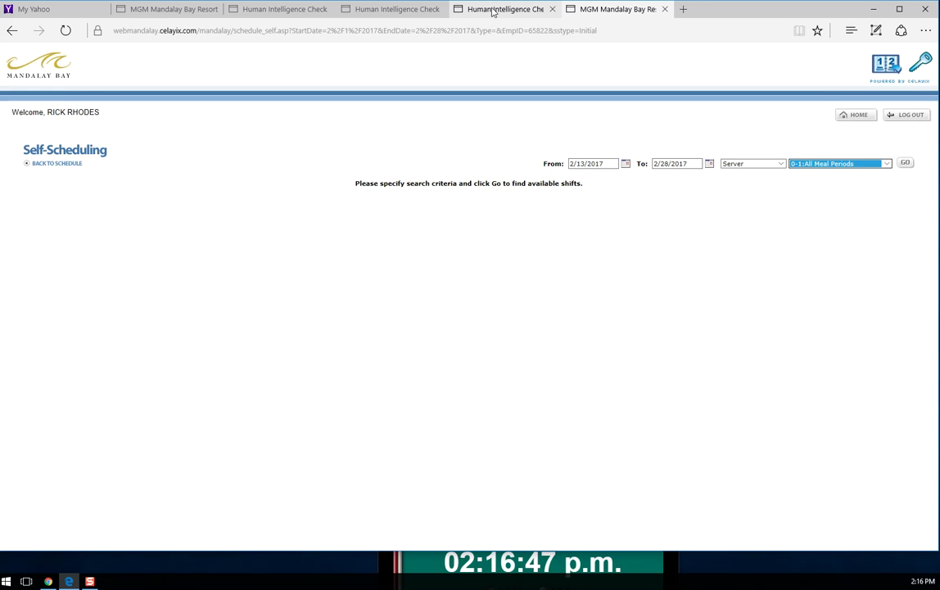
In the fourth schedule tab, request a more readable verification picture and enter its characters
click(423, 10)
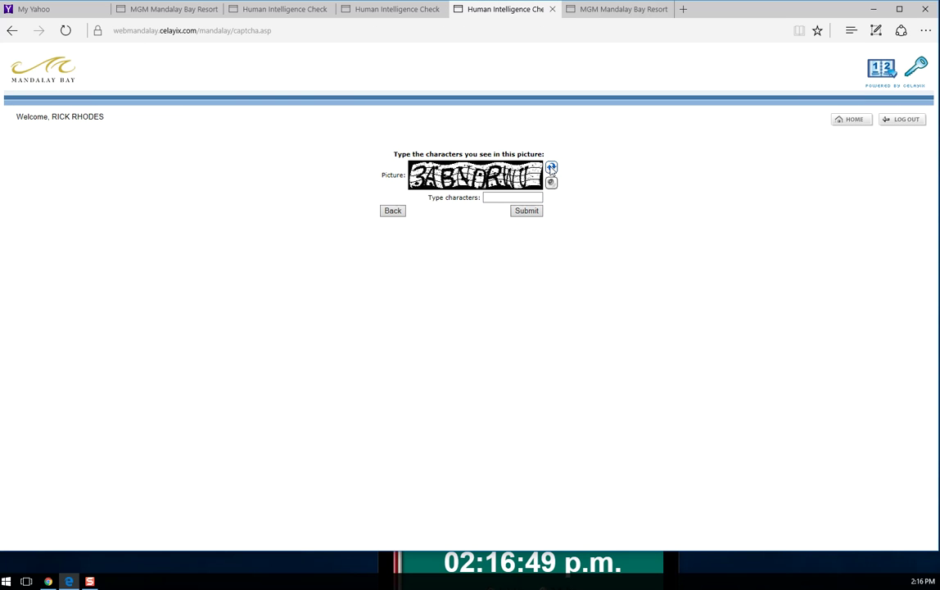
click(551, 168)
click(551, 168)
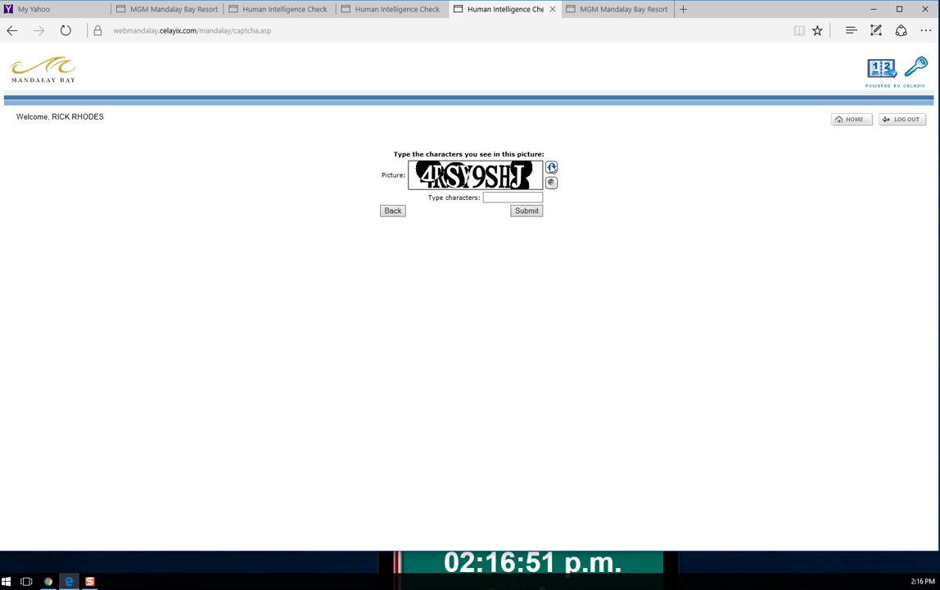
click(552, 168)
click(514, 198)
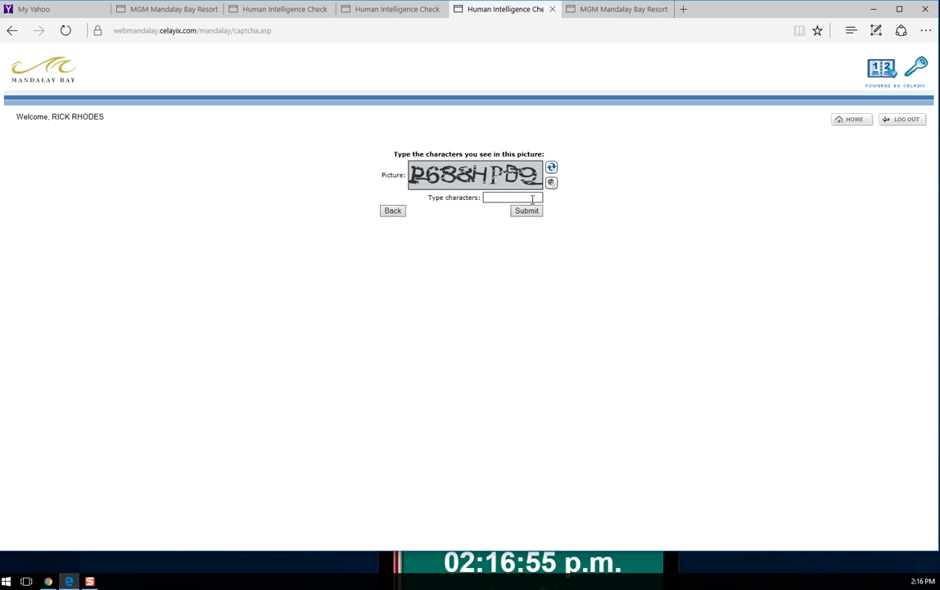
text(p)
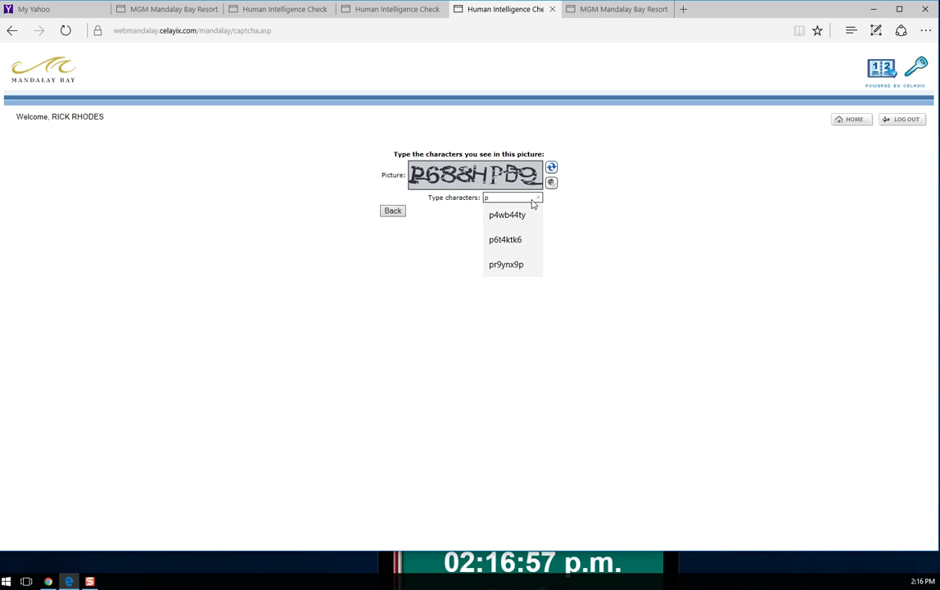
text(68)
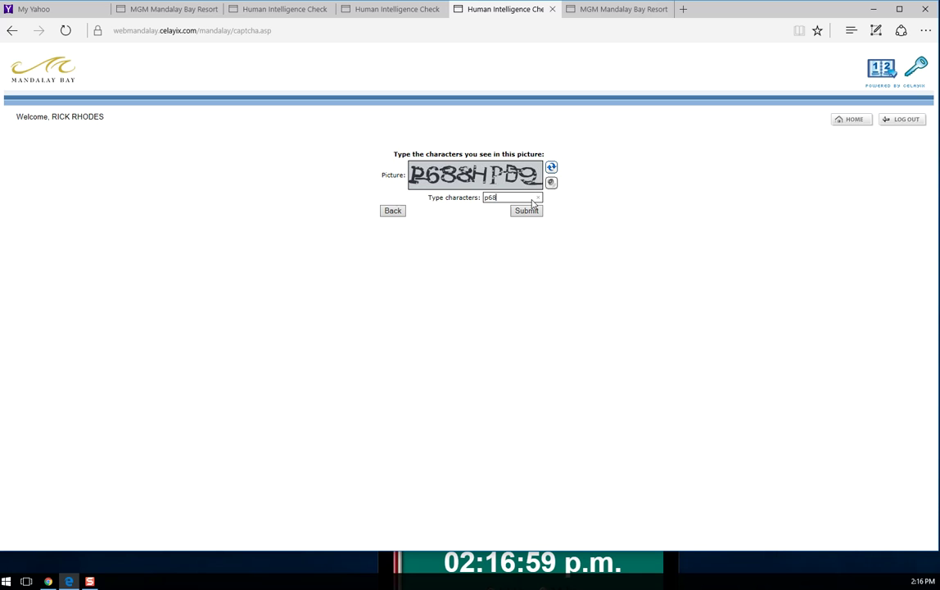
text(8h)
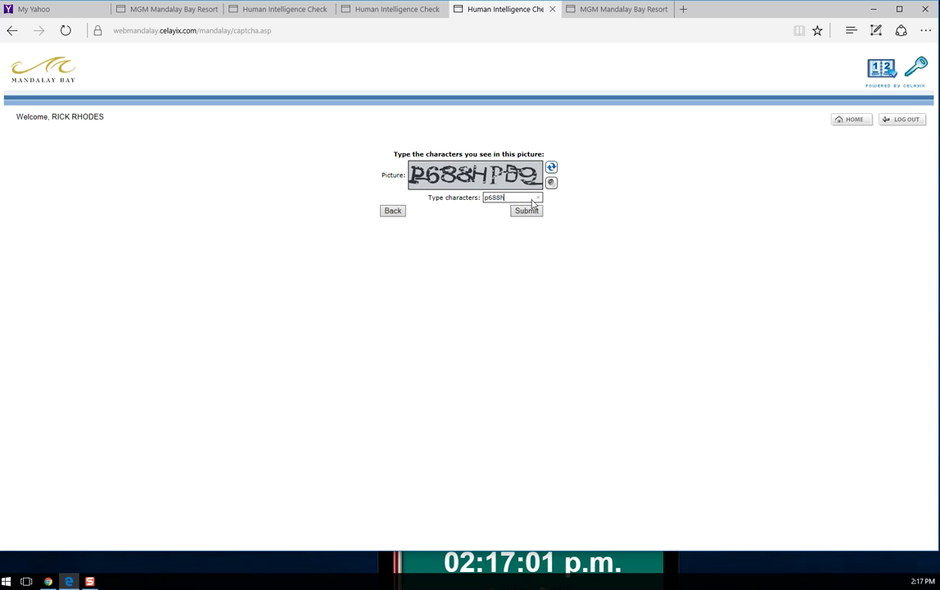
text(pd9)
click(528, 211)
Fill in the picture verification characters in the third schedule tab
click(513, 197)
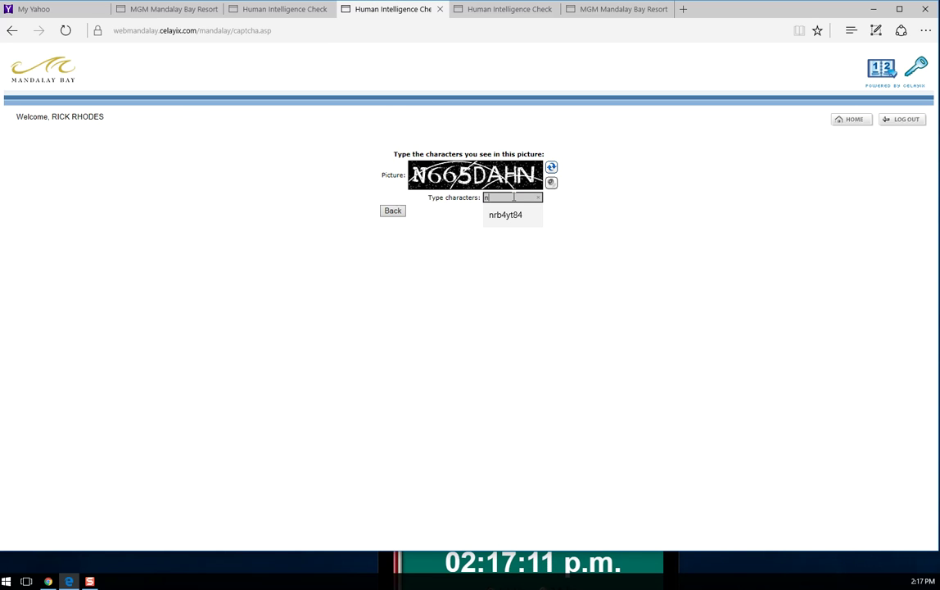
text(n665)
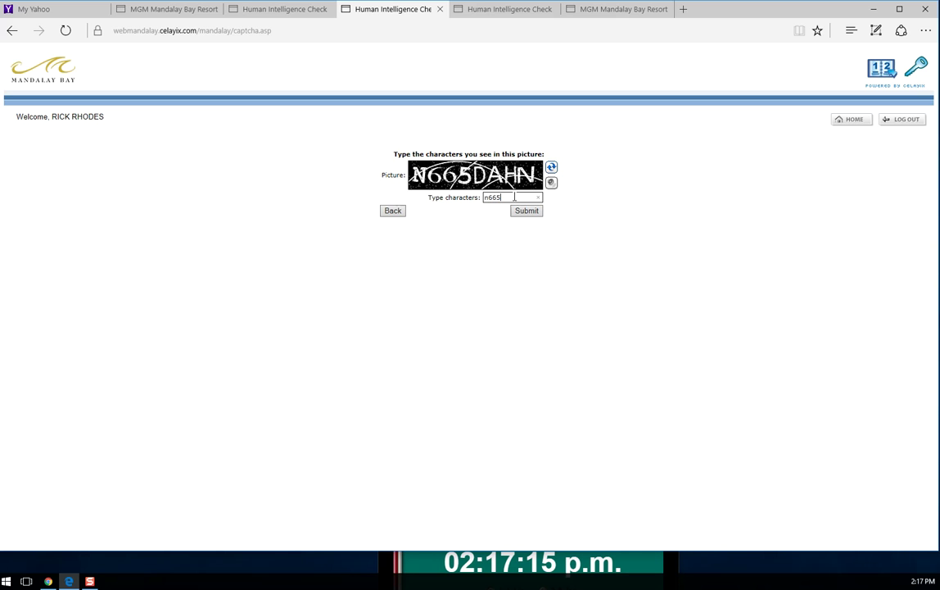
text(dahn)
Fill in the picture verification characters in the second schedule tab
click(290, 11)
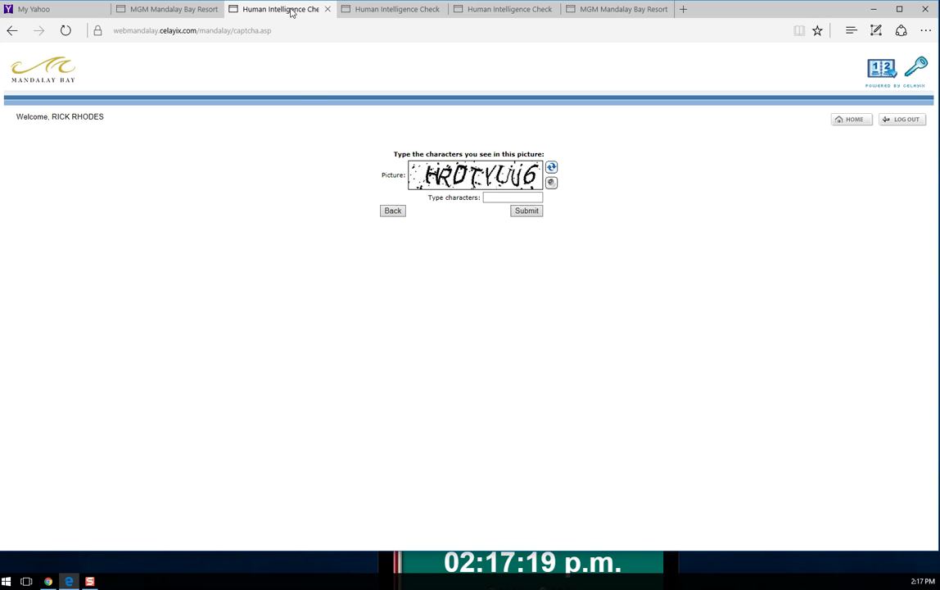
click(523, 199)
text(hrd)
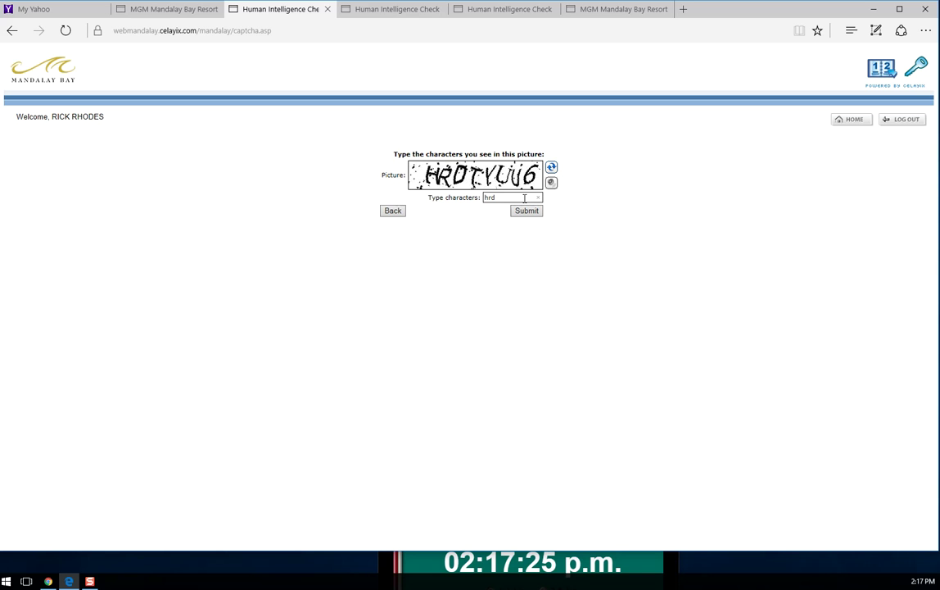
text(tyu)
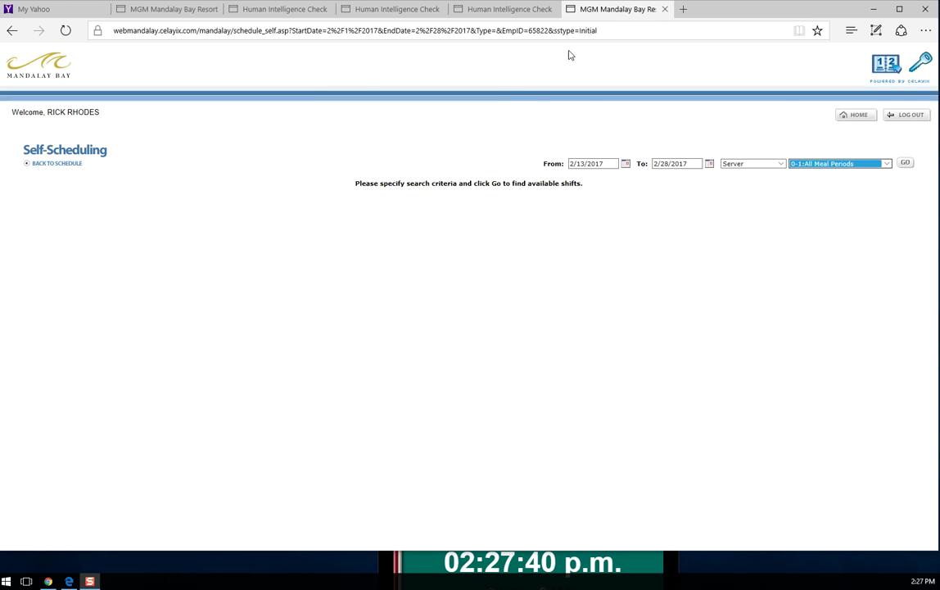
Review the filled-in verification tabs, submit the check in the second schedule tab and rerun its shift search
click(456, 11)
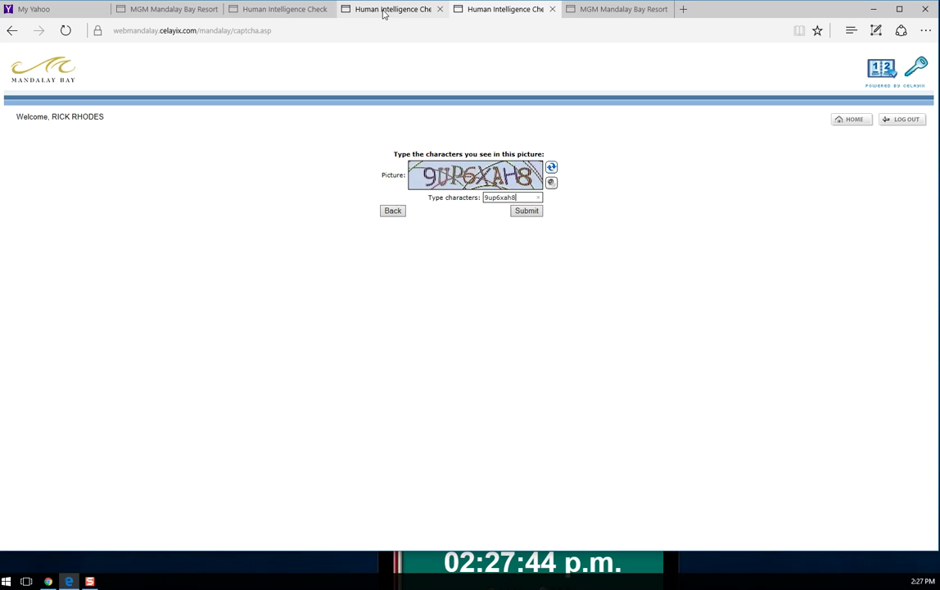
click(383, 12)
click(266, 10)
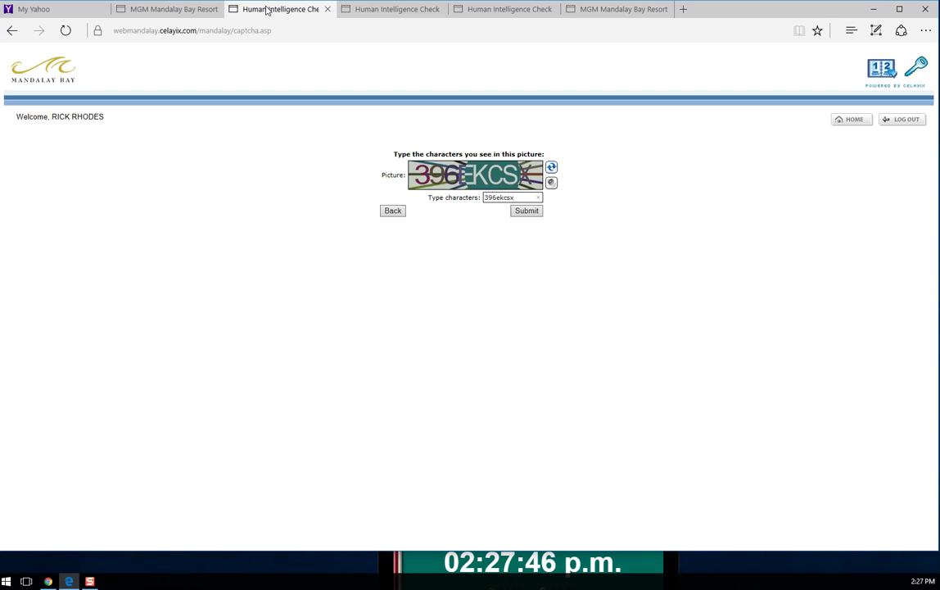
click(483, 12)
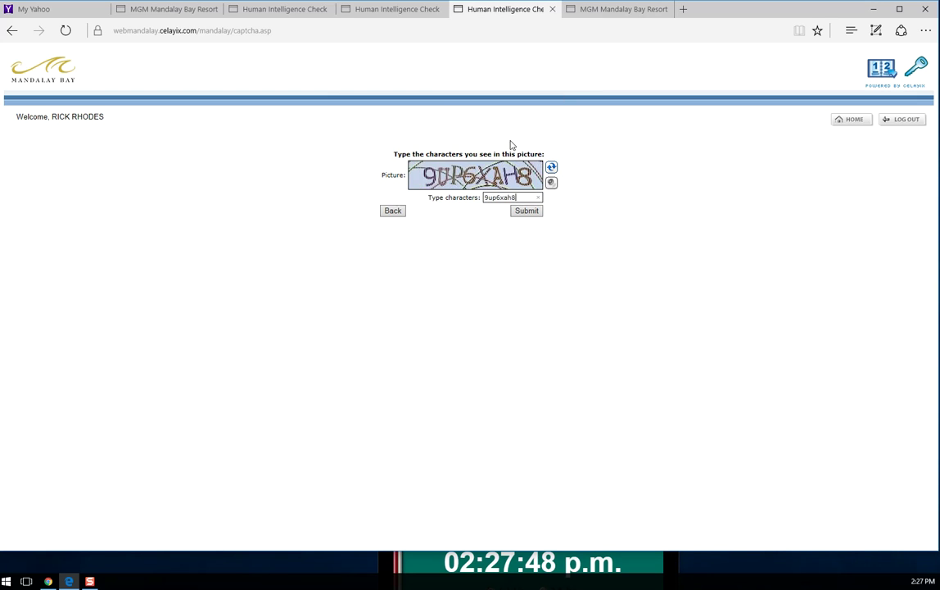
click(281, 11)
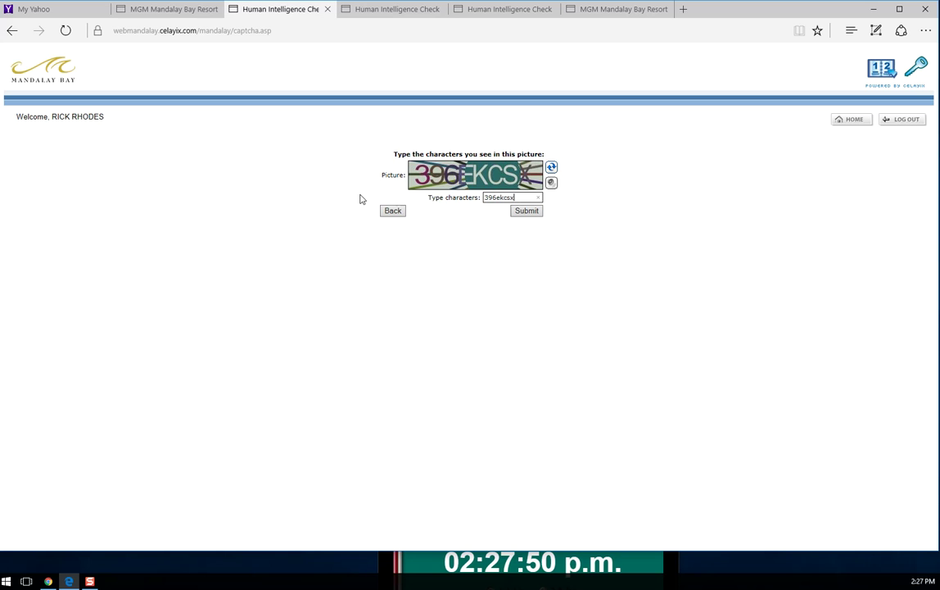
click(529, 212)
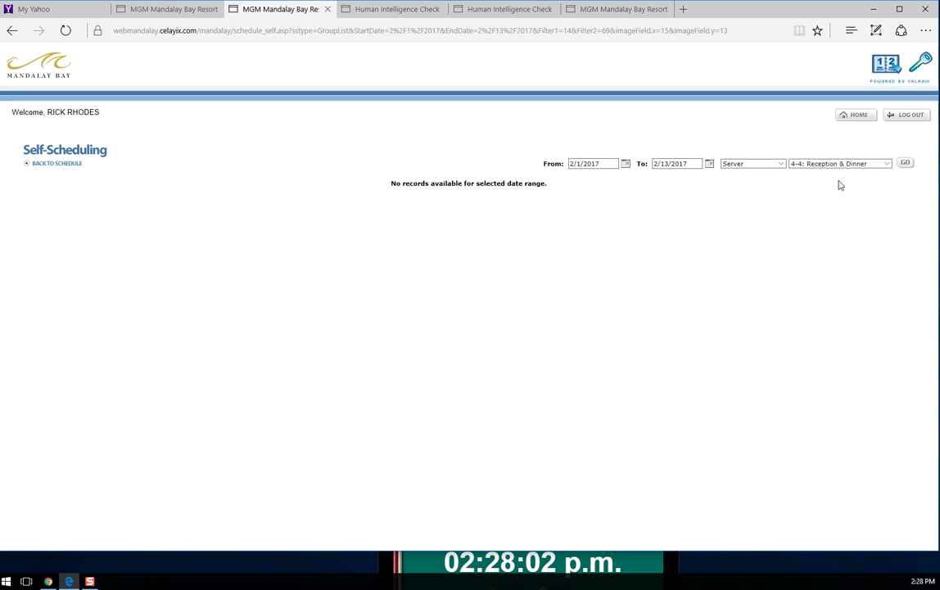
click(905, 165)
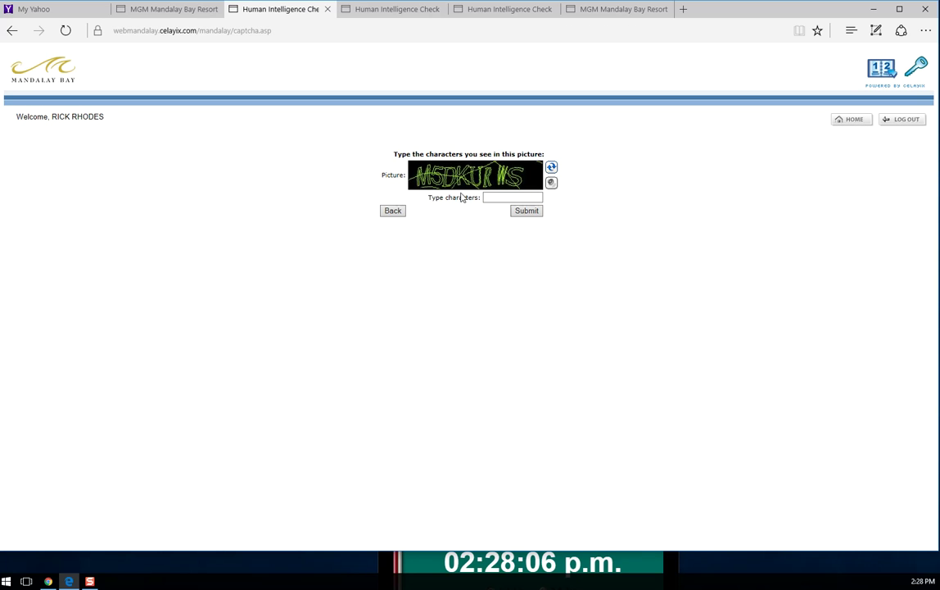
Enter the new picture verification characters for the repeated search in the second schedule tab
click(506, 195)
text(m5d)
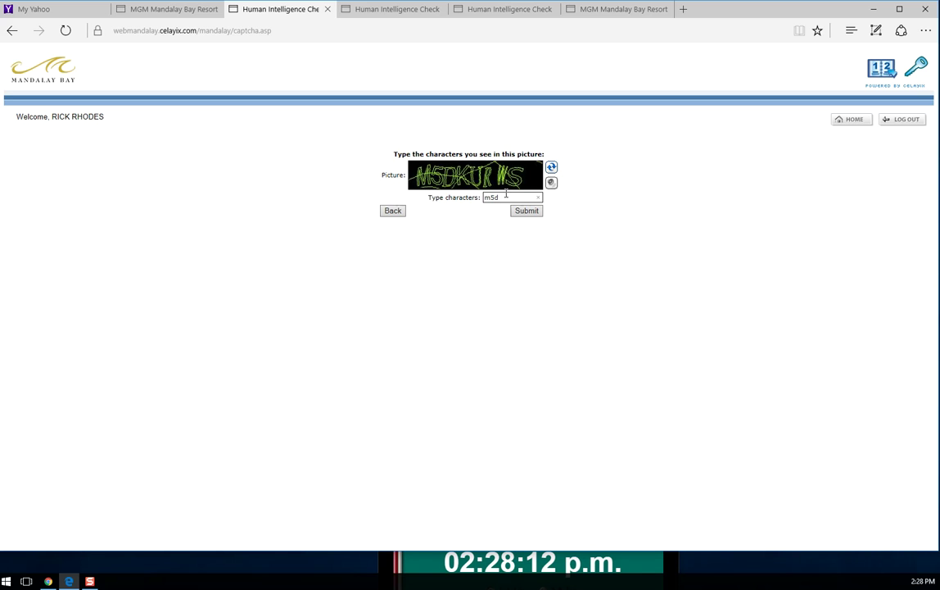
text(k)
text(u)
text(r)
text(r)
Submit the filled-in verification in the third schedule tab and rerun its Server, 4-4: Reception & Dinner shift search
click(390, 17)
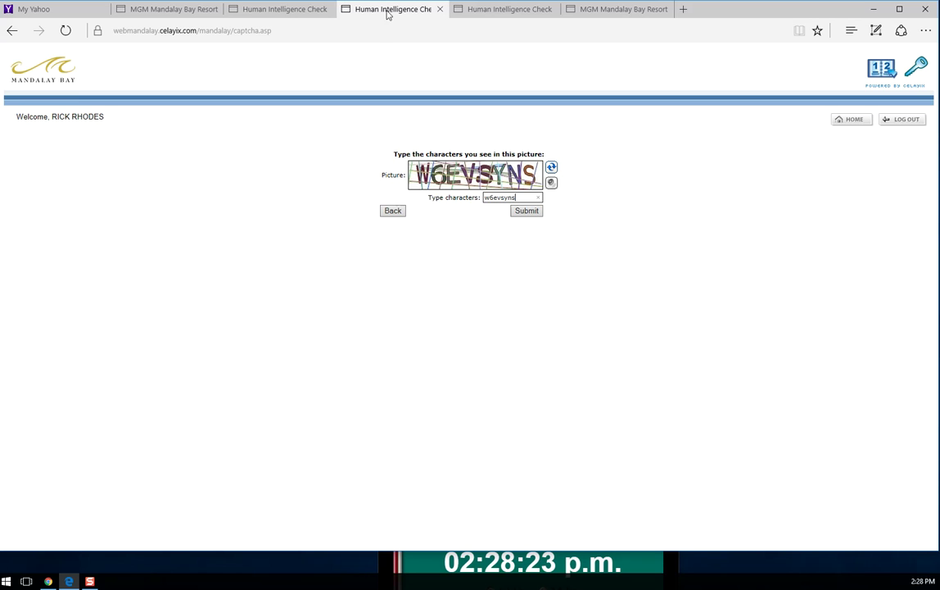
click(527, 211)
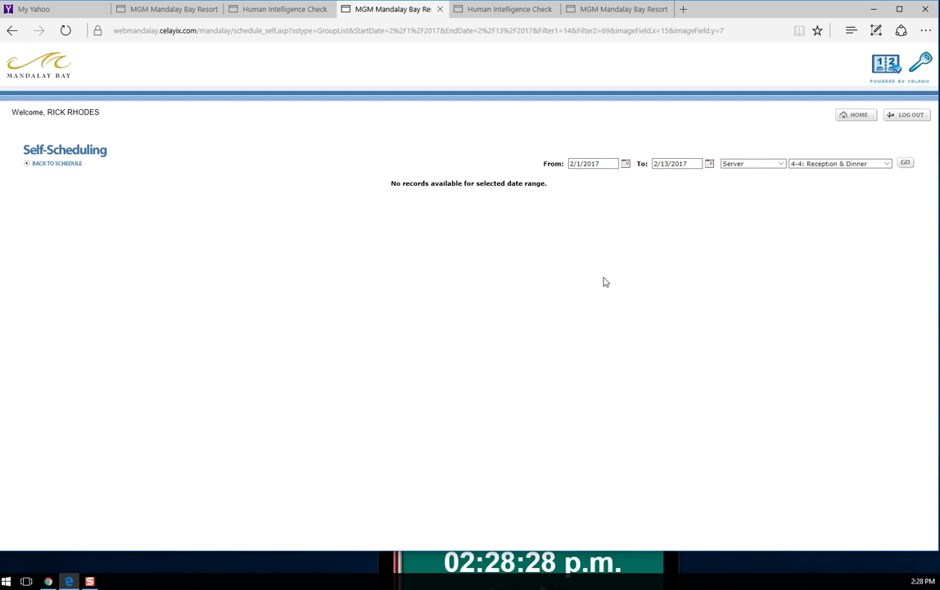
click(906, 163)
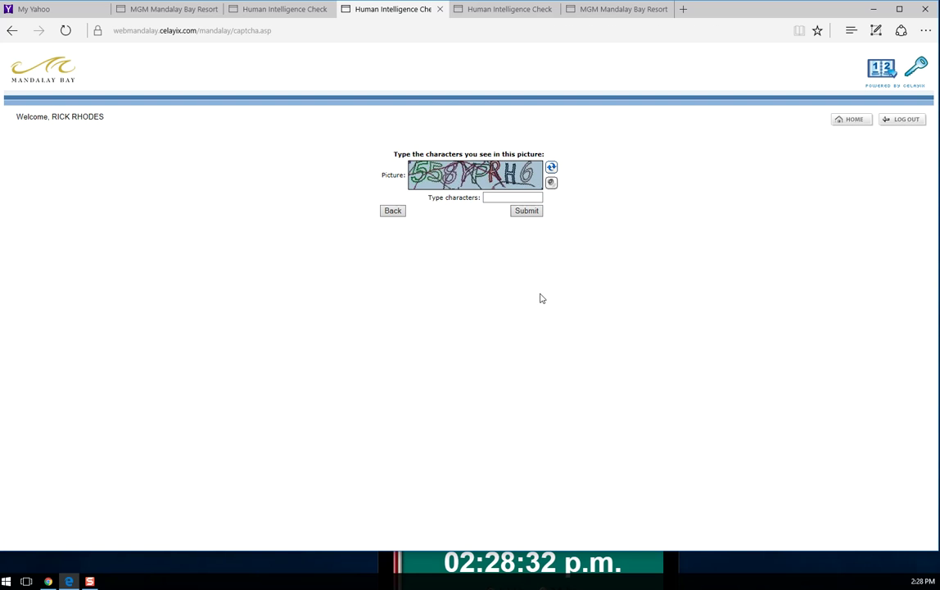
Enter the new picture verification characters for the repeated search in the third schedule tab
click(507, 196)
text(558yp)
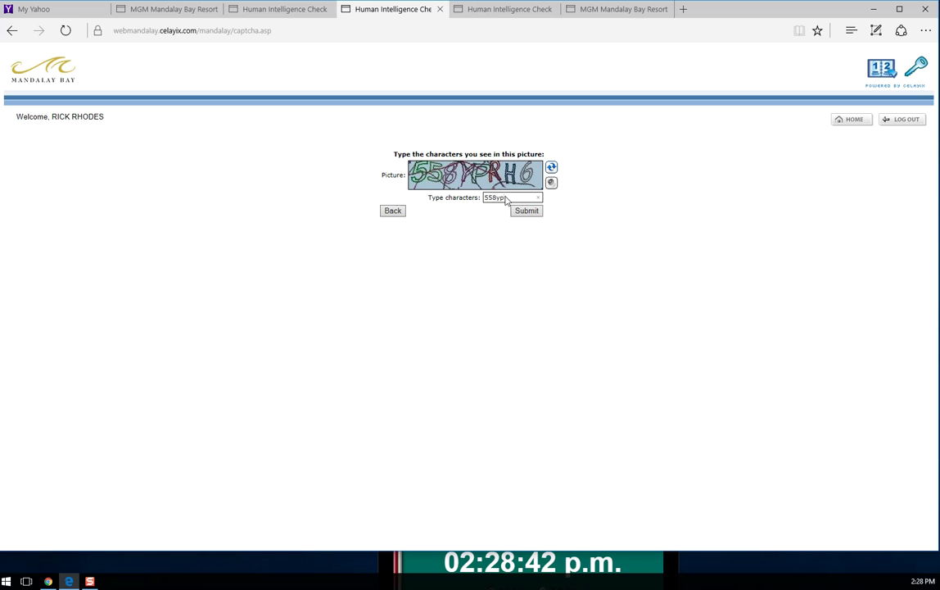
text(rh6)
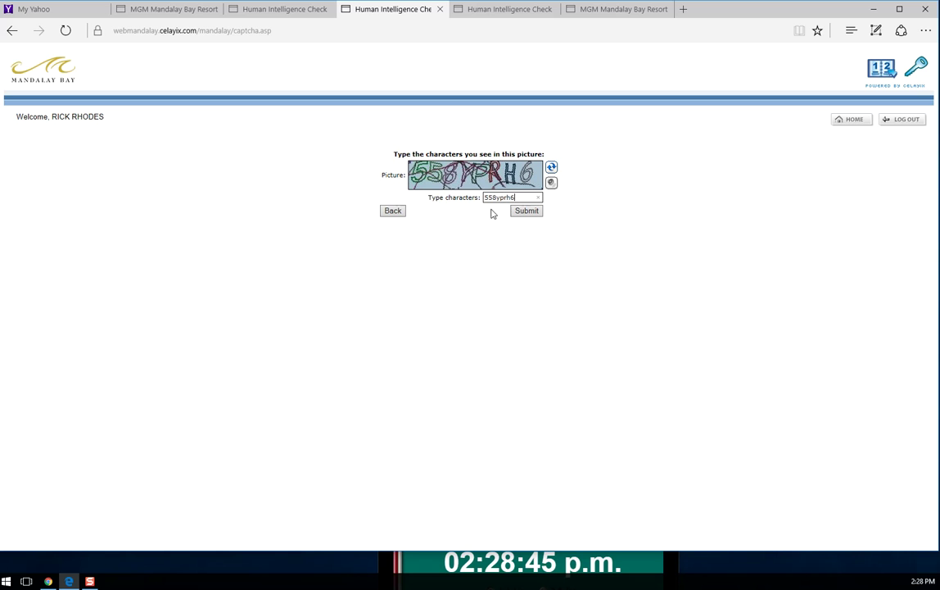
Submit the filled-in verification in the fourth schedule tab to load its shift search results
click(493, 11)
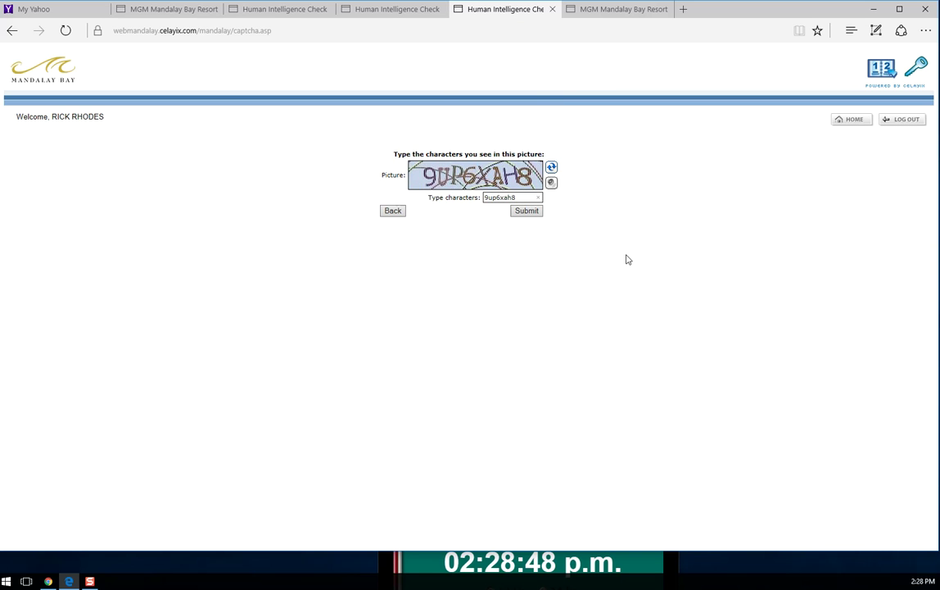
click(524, 212)
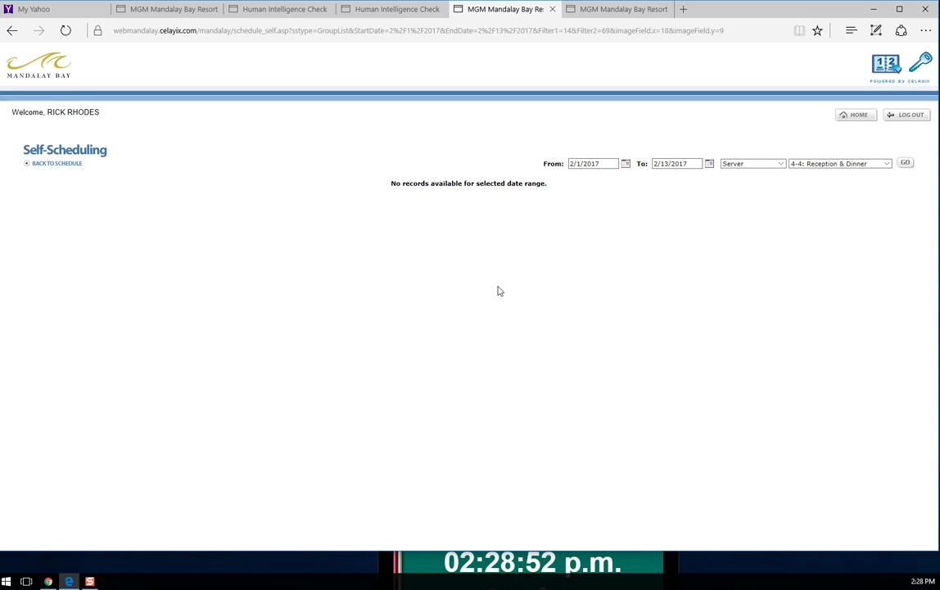
Rerun the fourth schedule tab's Server, 4-4: Reception & Dinner search for 2/1/2017 to 2/13/2017 and enter the picture verification characters
click(905, 165)
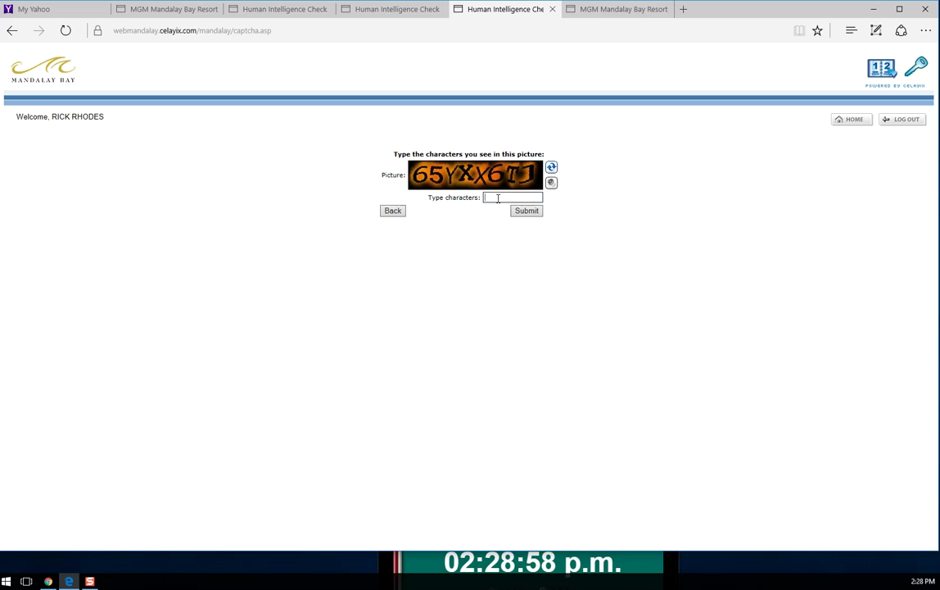
text(65)
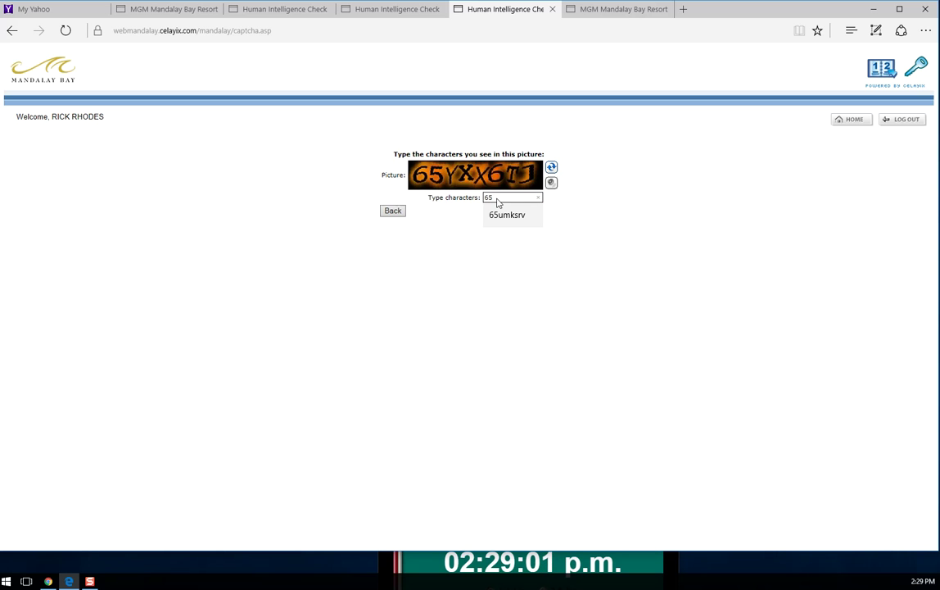
key(Escape)
text(yxx6)
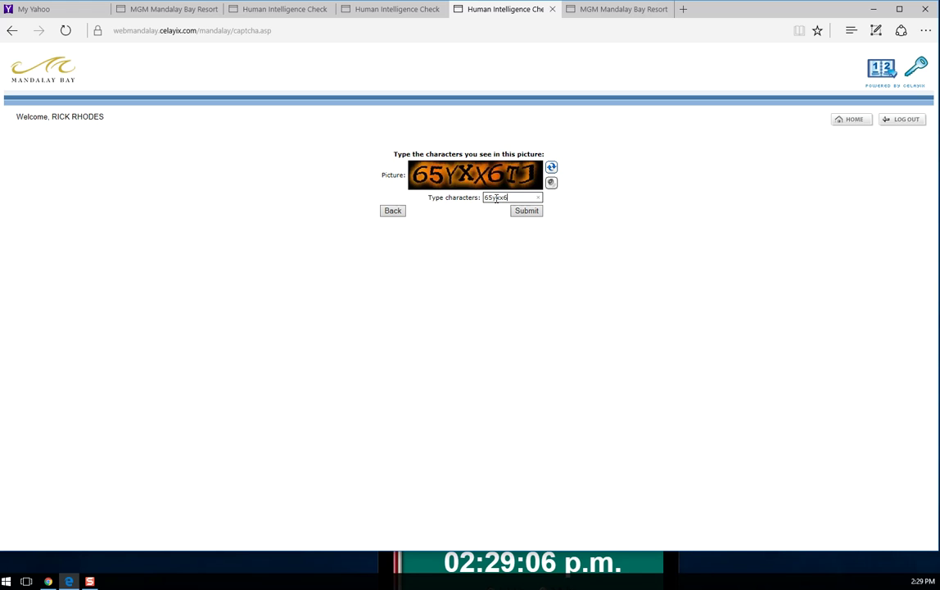
text(tj)
Submit the filled-in verification in the second schedule tab and rerun its Server, 4-4: Reception & Dinner shift search
click(267, 13)
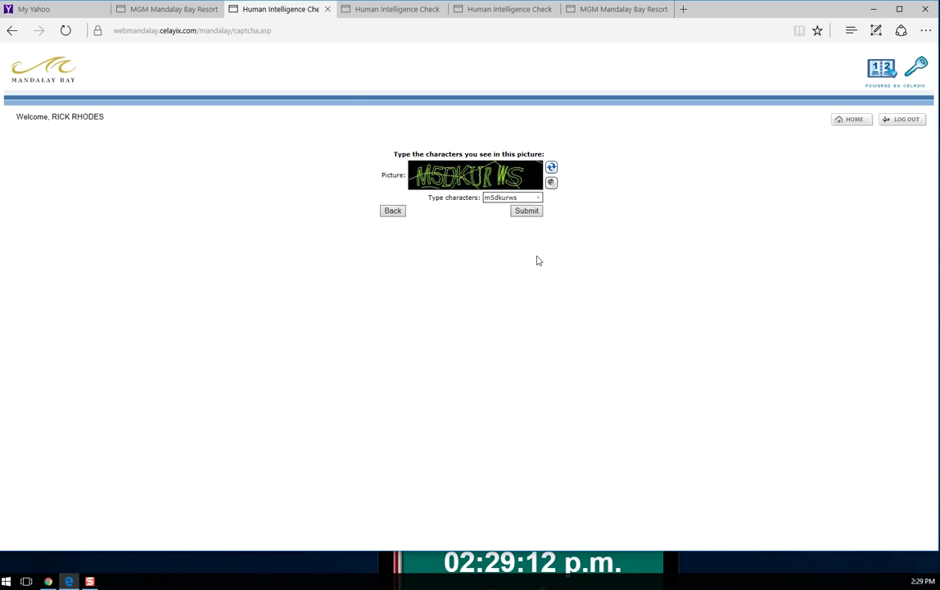
click(527, 211)
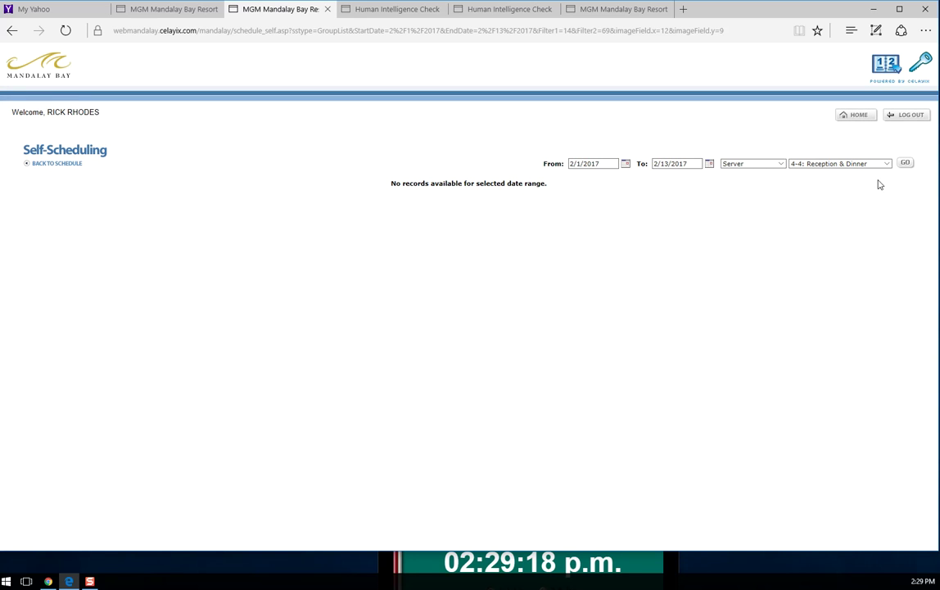
click(905, 164)
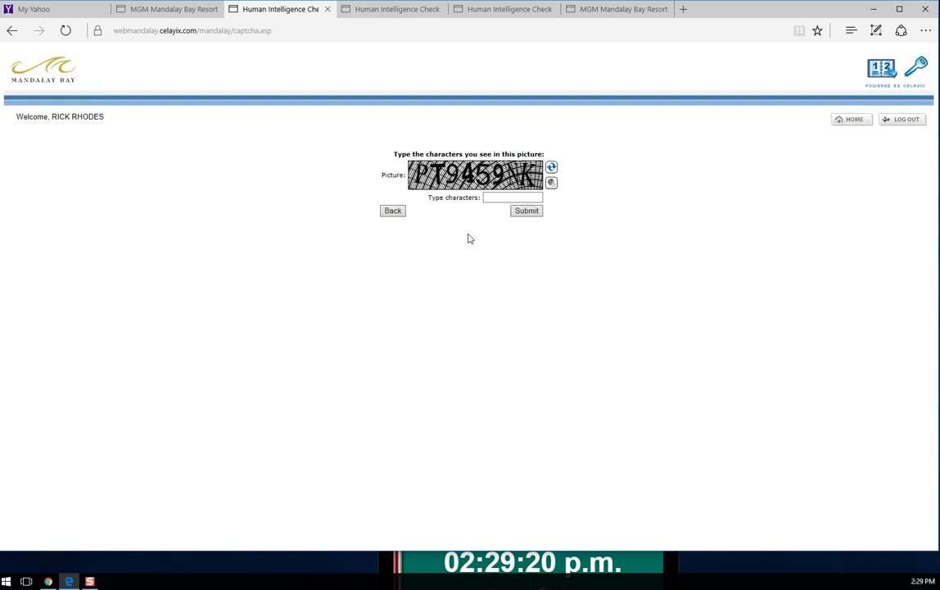
Request a different verification picture in the second schedule tab and enter its characters
click(551, 168)
click(507, 197)
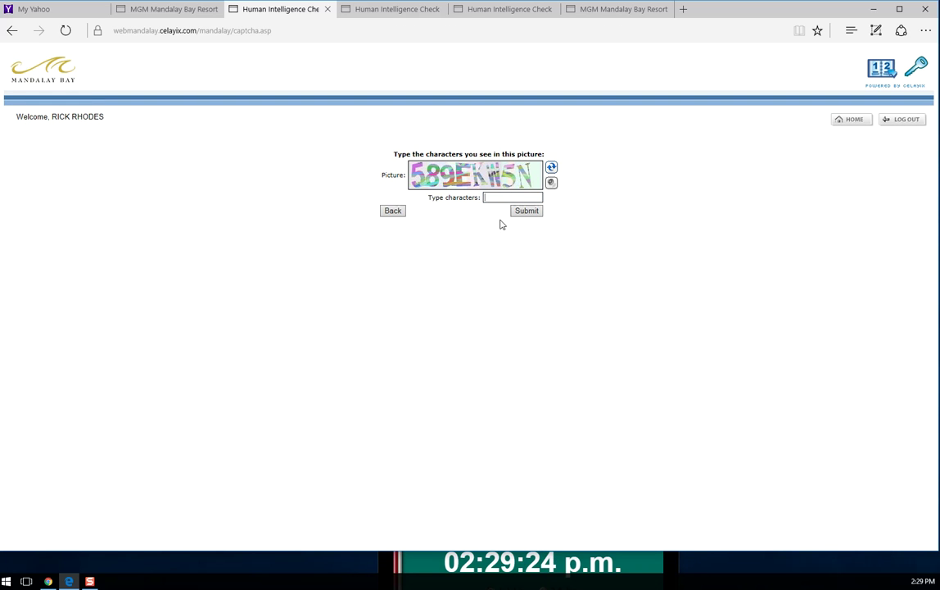
text(589)
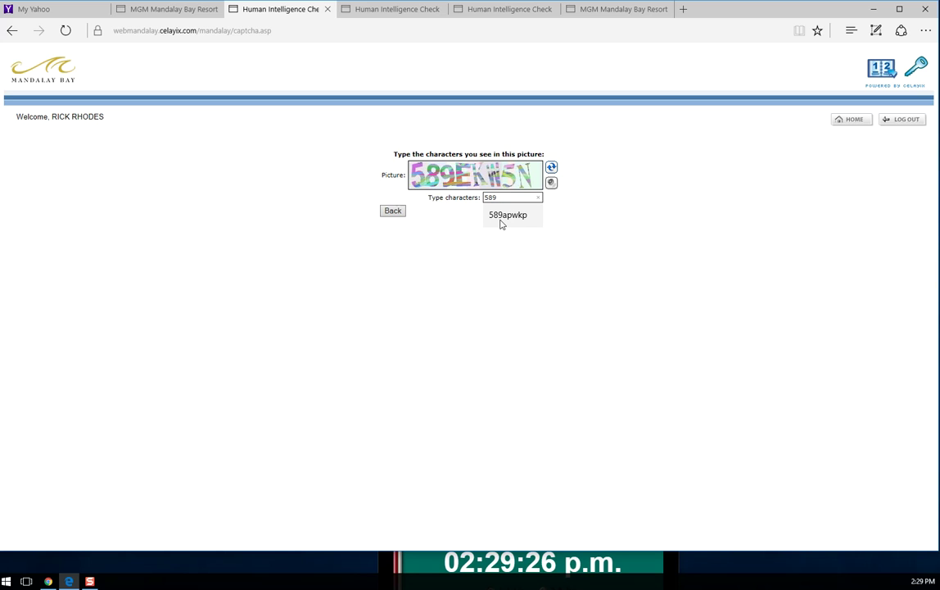
text(ekw5n)
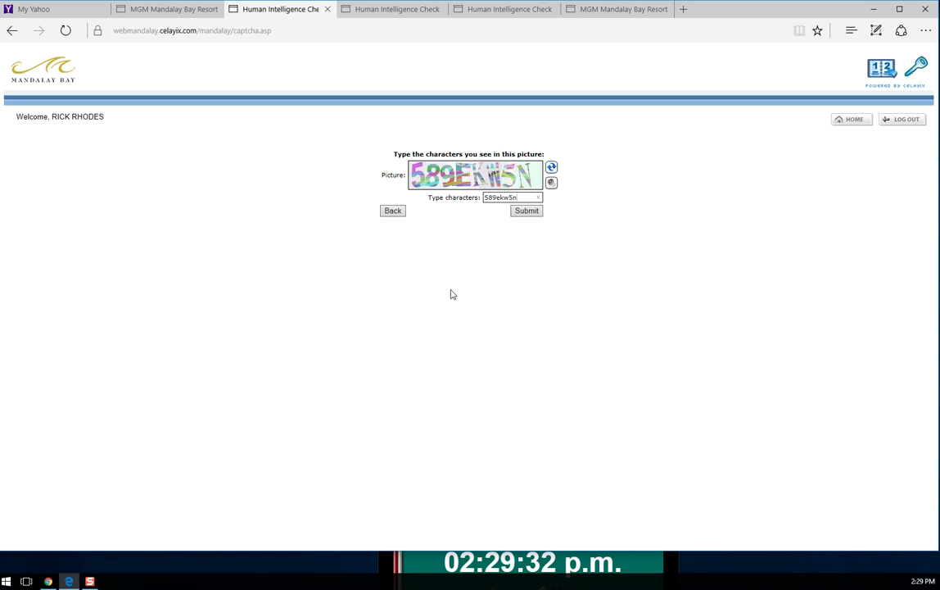
Check the monthly calendar in the first schedule tab for March and April 2017, then go back a month
click(168, 10)
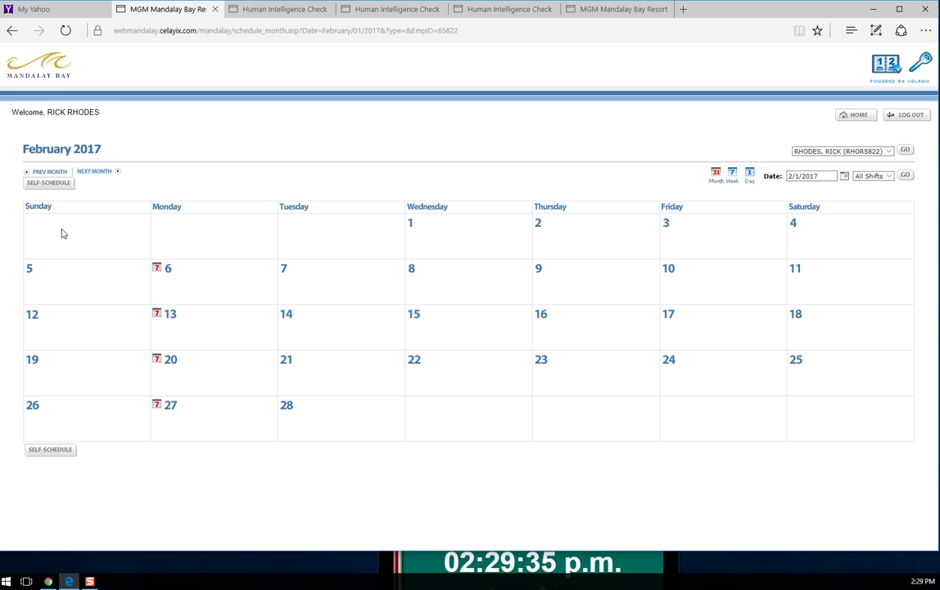
click(96, 173)
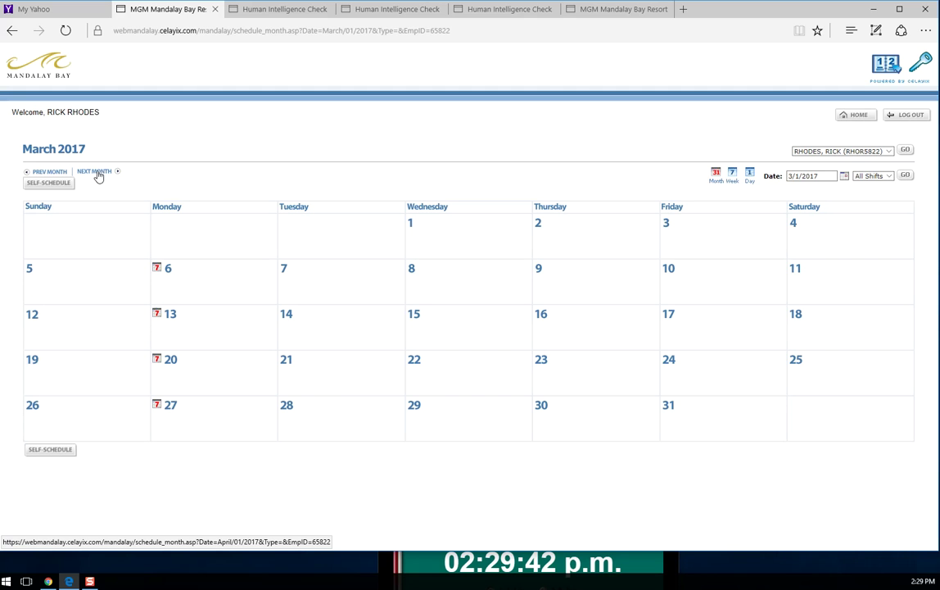
click(95, 174)
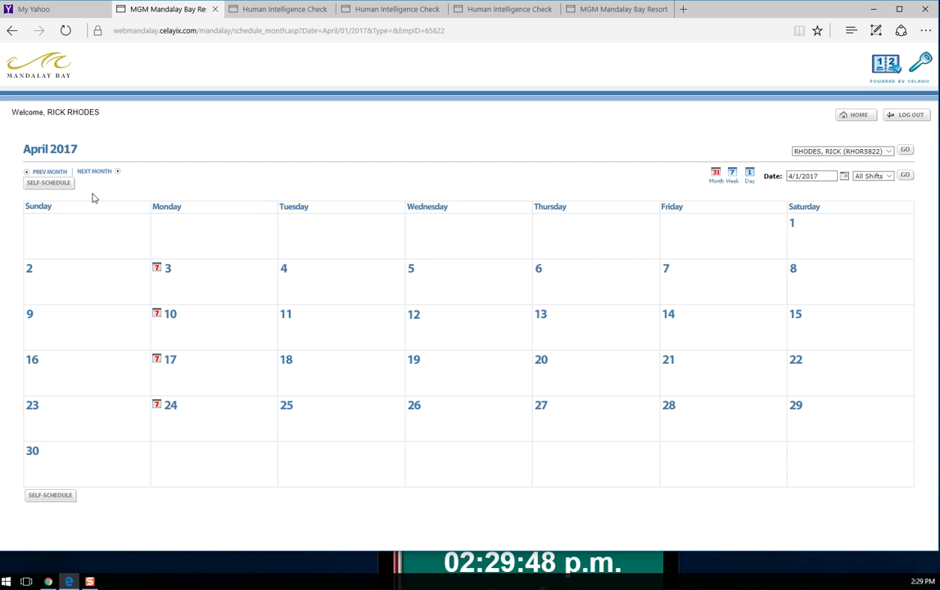
click(53, 173)
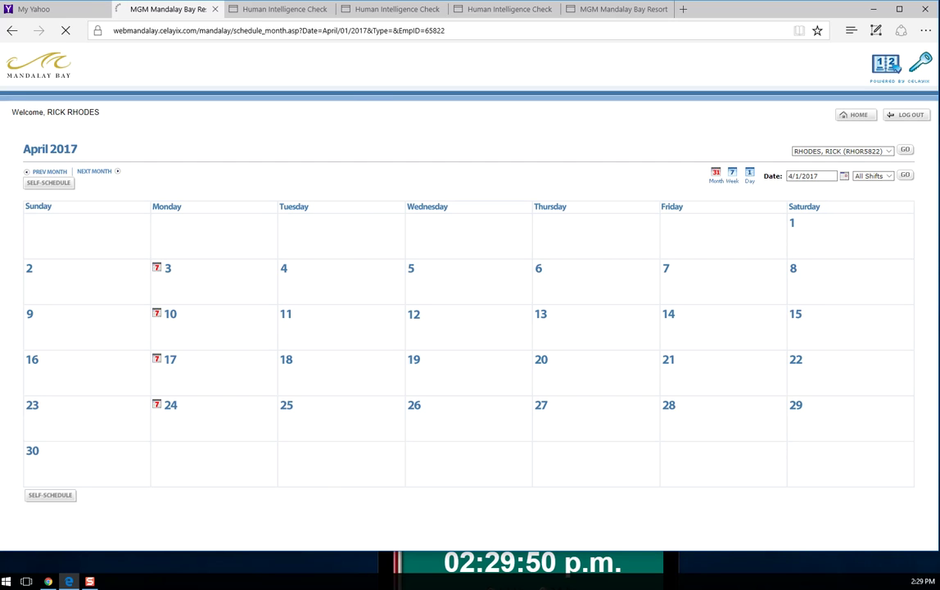
Submit the second schedule tab's verification and claim the 02/01, 02/03 and 02/04 dinner shifts and the 02/13 reception shift
click(278, 9)
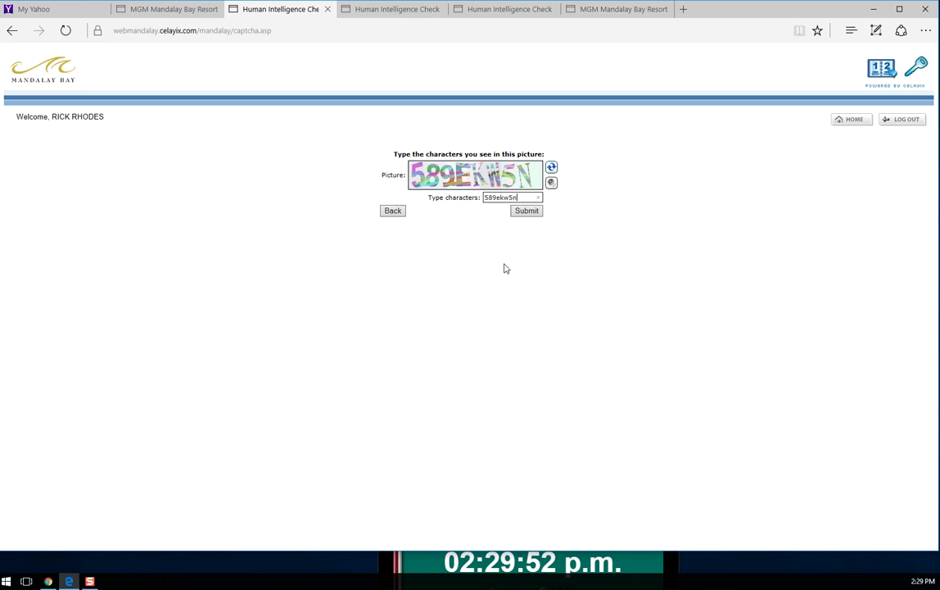
click(528, 212)
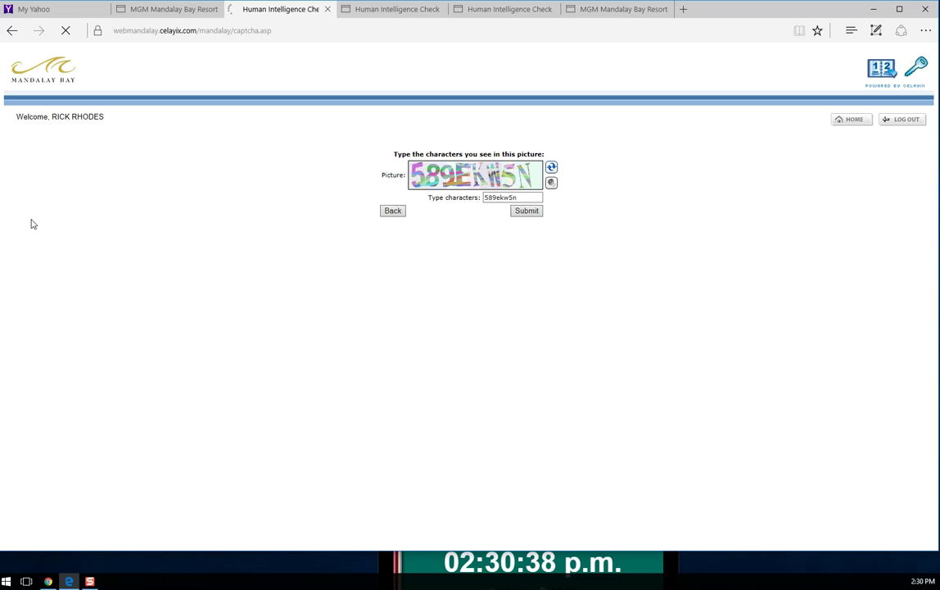
click(36, 199)
click(36, 230)
click(36, 244)
click(38, 272)
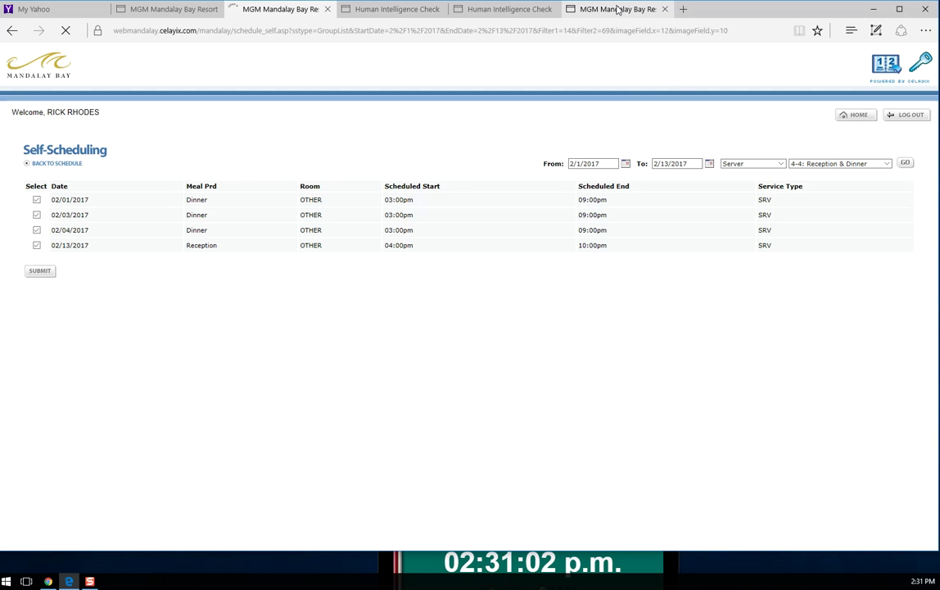
Run the fifth schedule tab's search for Server shifts in all meal periods from 2/13/2017 to 2/28/2017
mouse_move(616, 12)
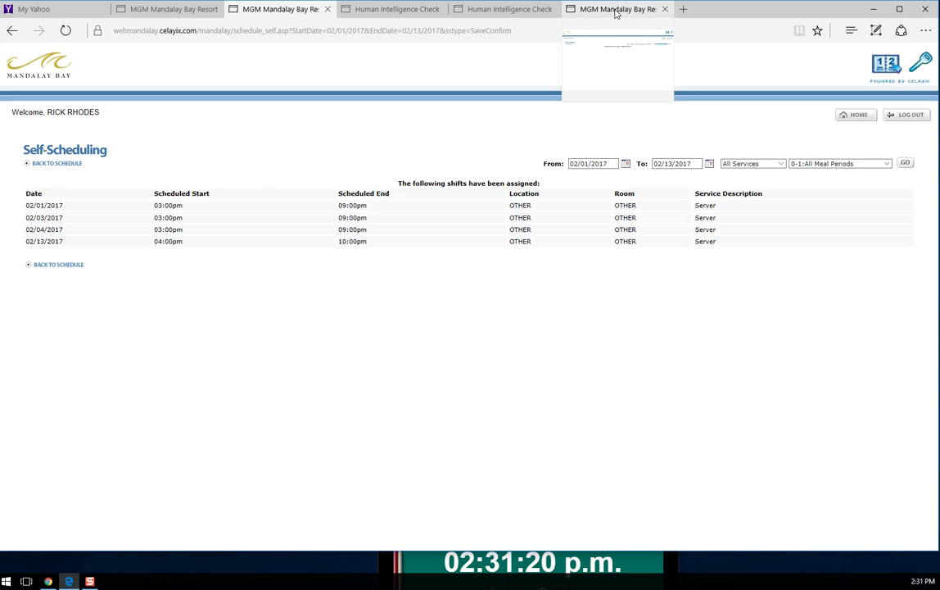
click(616, 9)
click(905, 163)
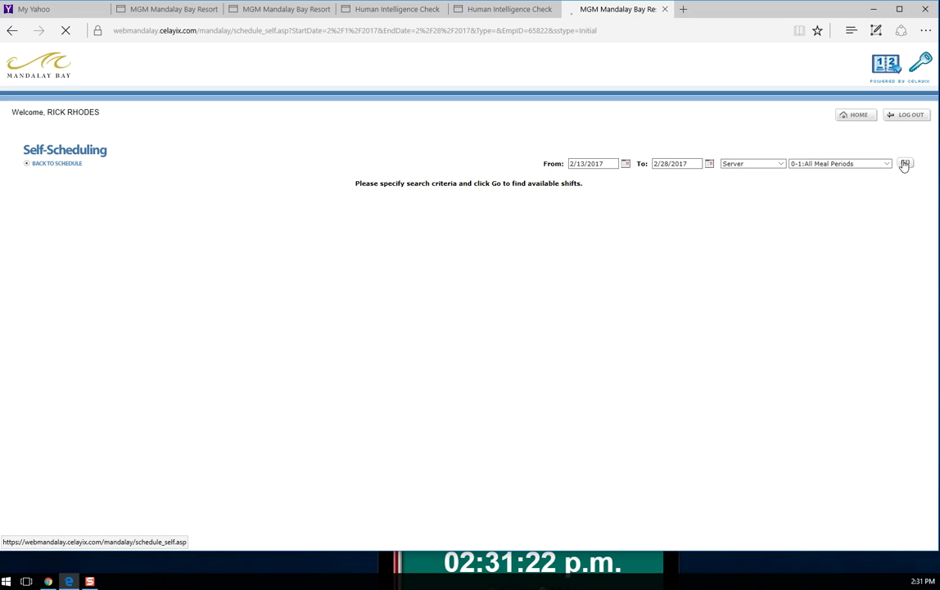
Submit the picture verification characters in the fourth schedule tab to load its available shifts
text(65yxx6tj)
click(527, 214)
click(248, 14)
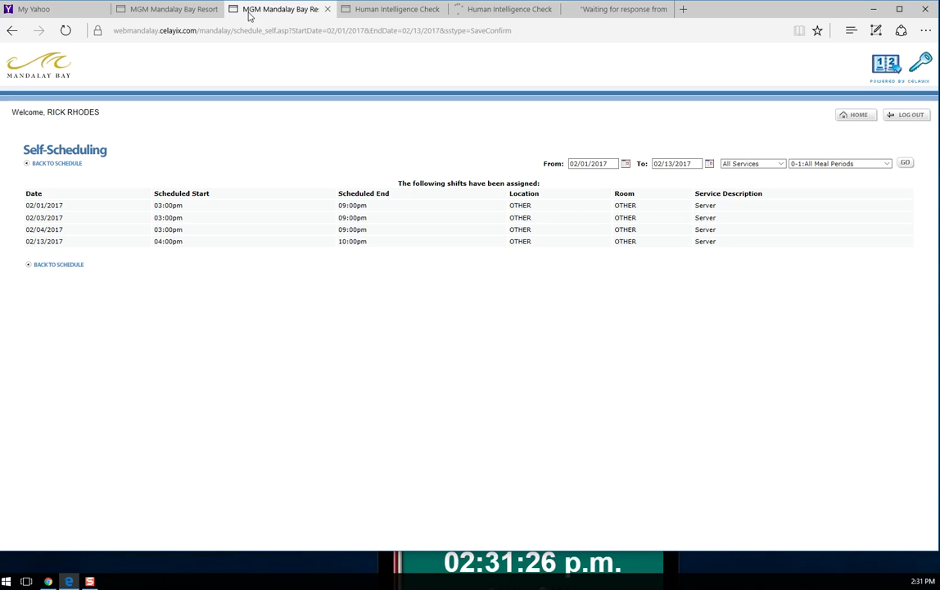
click(499, 10)
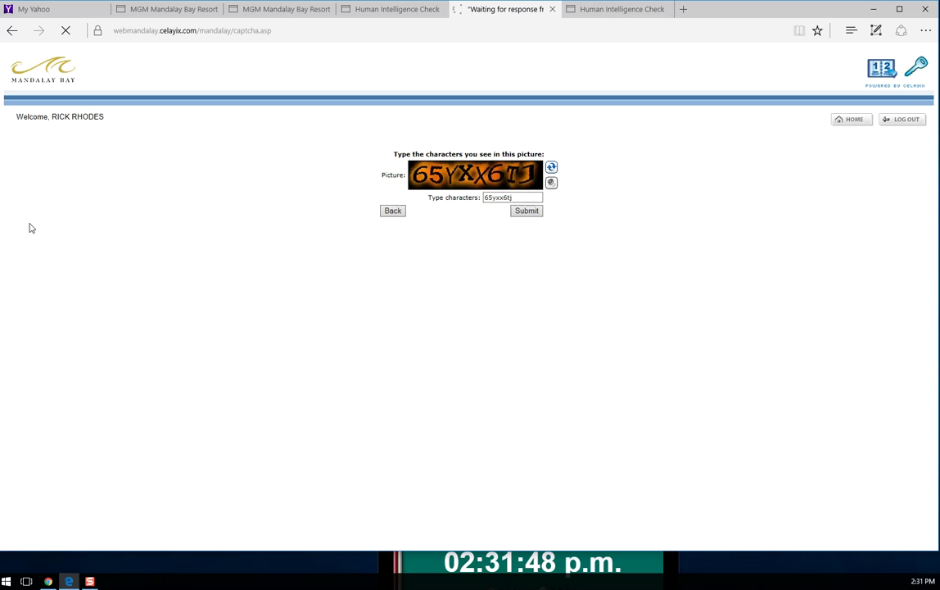
Try to claim both 02/14 lunch shifts, the 02/15 lunch shift and the 02/16 breakfast shift together
click(36, 199)
click(36, 215)
click(36, 245)
click(36, 261)
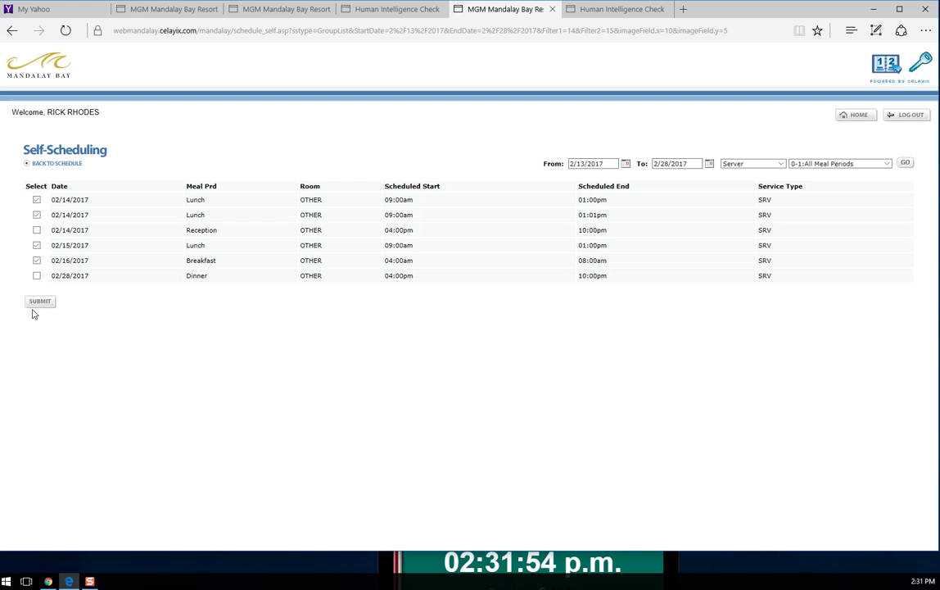
click(38, 302)
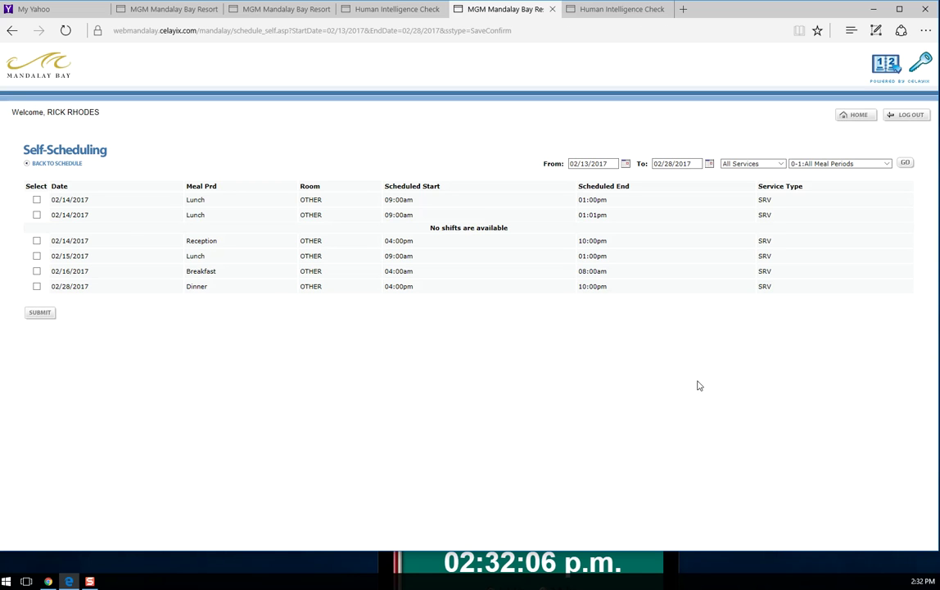
Claim only the 02/16/2017 breakfast shift from 04:00am to 08:00am
click(36, 271)
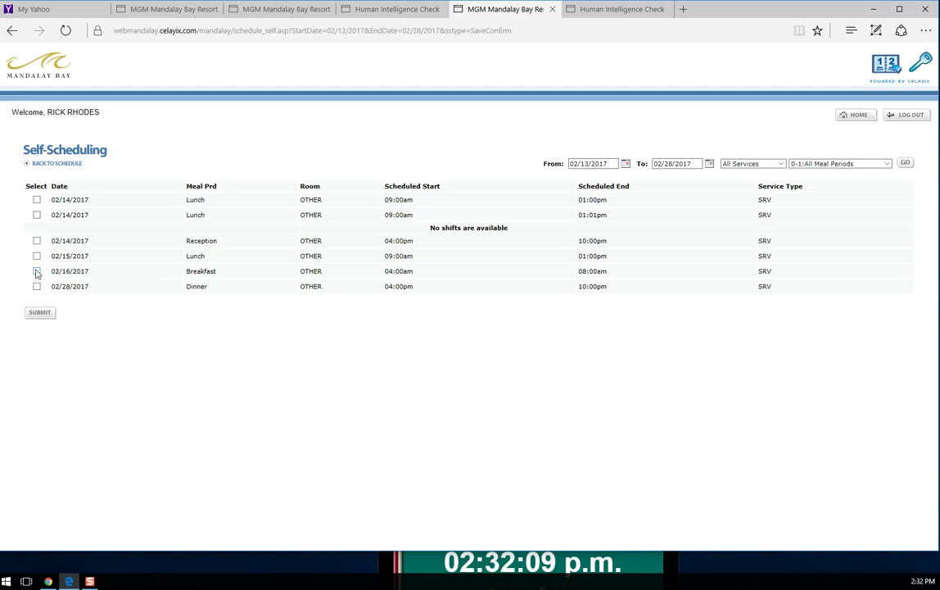
click(38, 314)
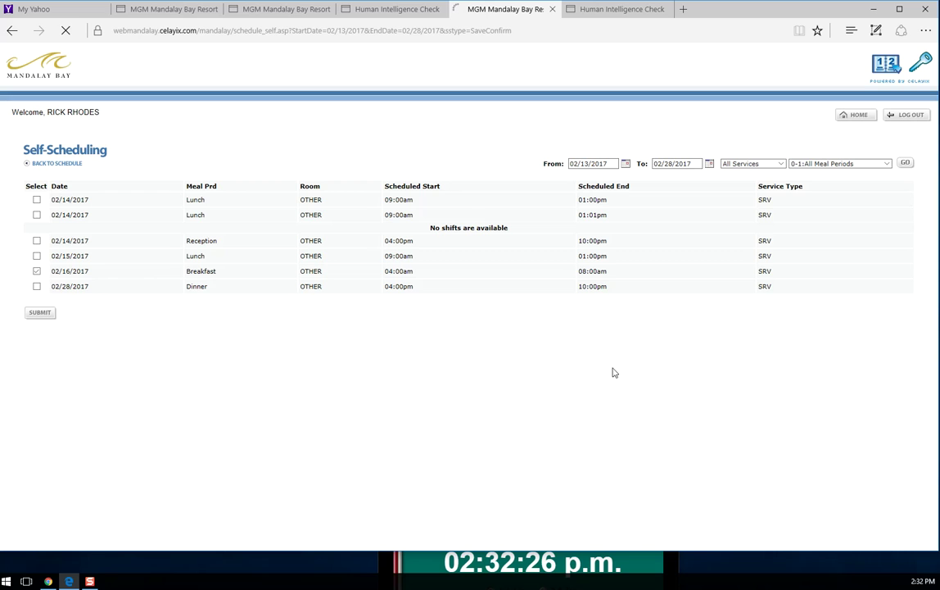
Submit the filled-in verification in the third schedule tab to load its available shifts
drag(508, 12, 392, 16)
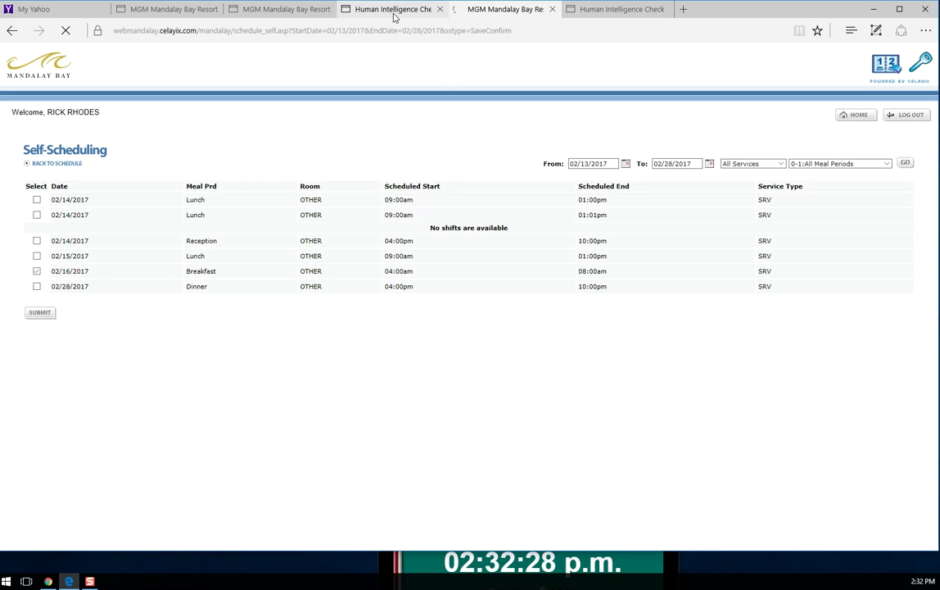
mouse_move(392, 16)
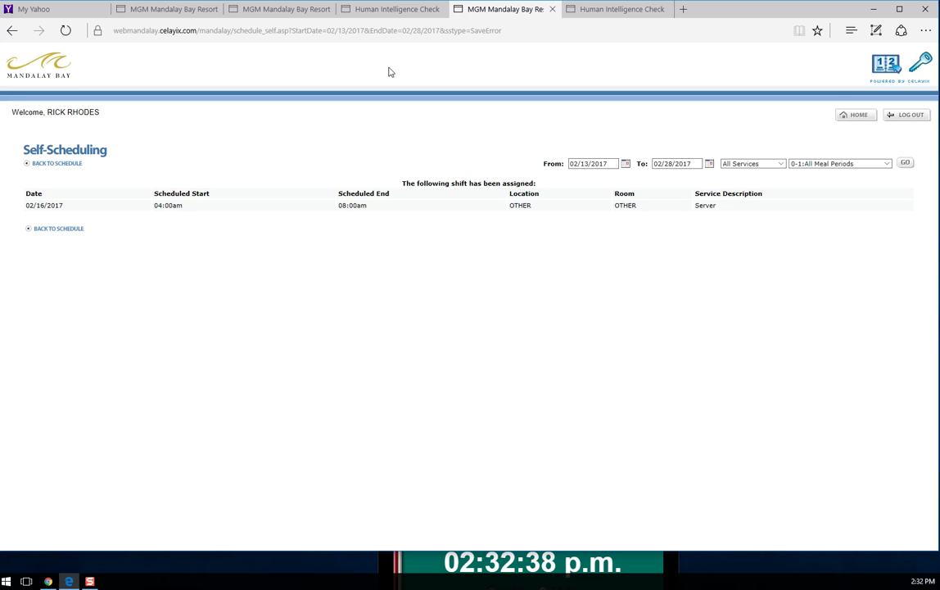
click(394, 9)
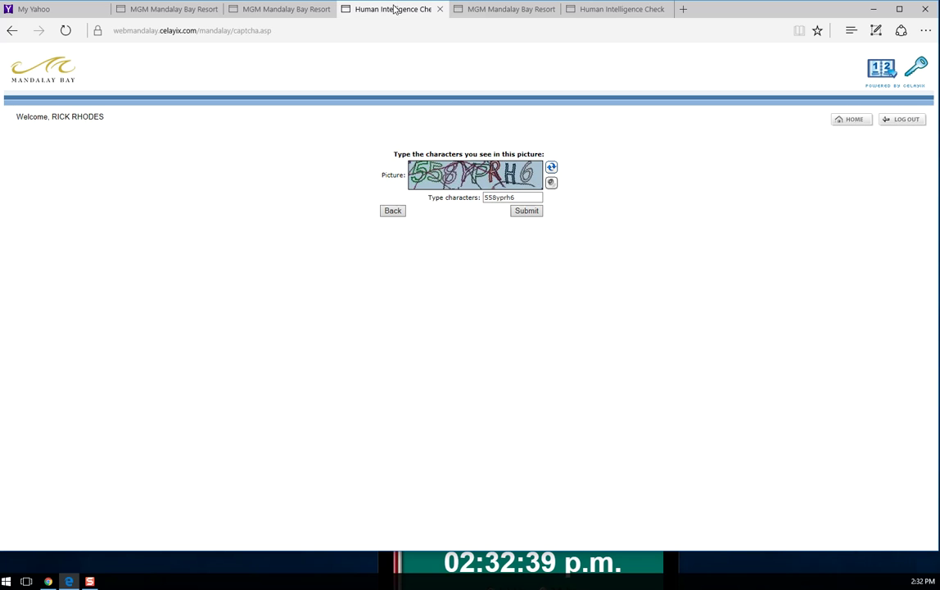
click(528, 211)
click(486, 11)
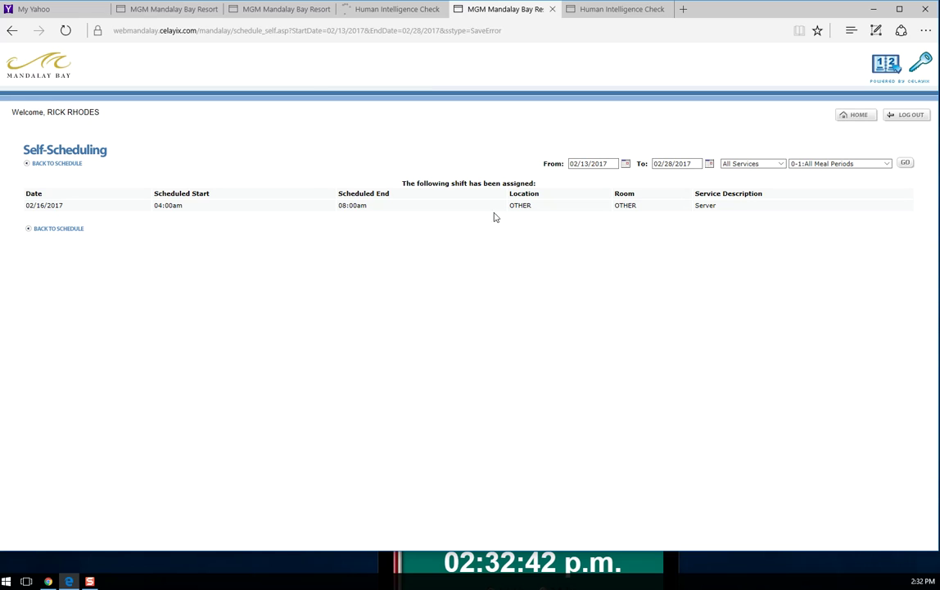
click(391, 11)
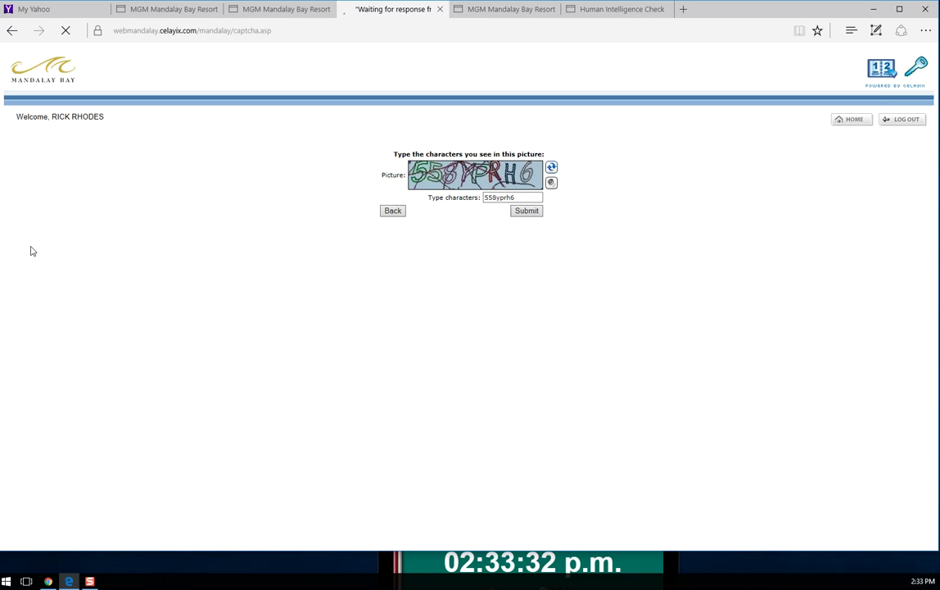
Claim the 02/14/2017 and 02/15/2017 lunch shifts from 09:00am to 01:00pm
click(36, 215)
click(36, 199)
click(36, 242)
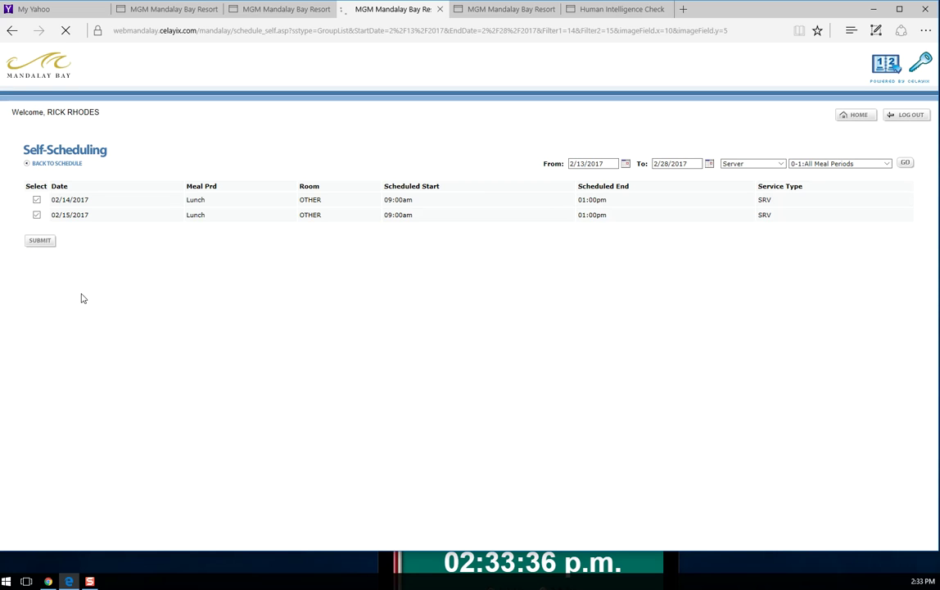